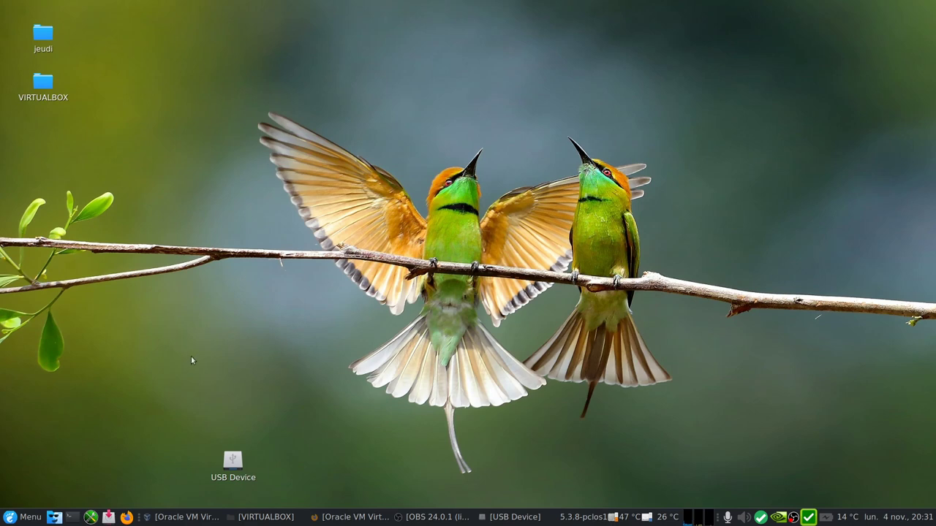
click(263, 516)
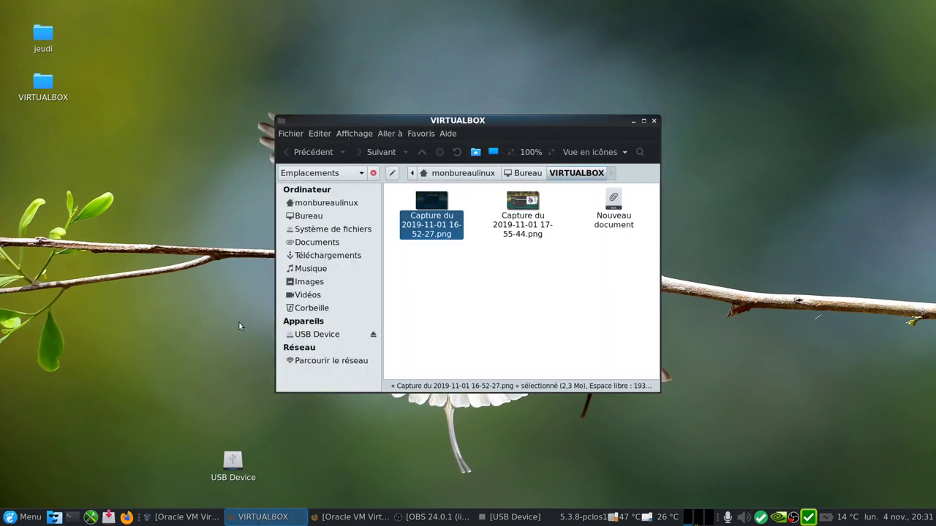
right_click(431, 201)
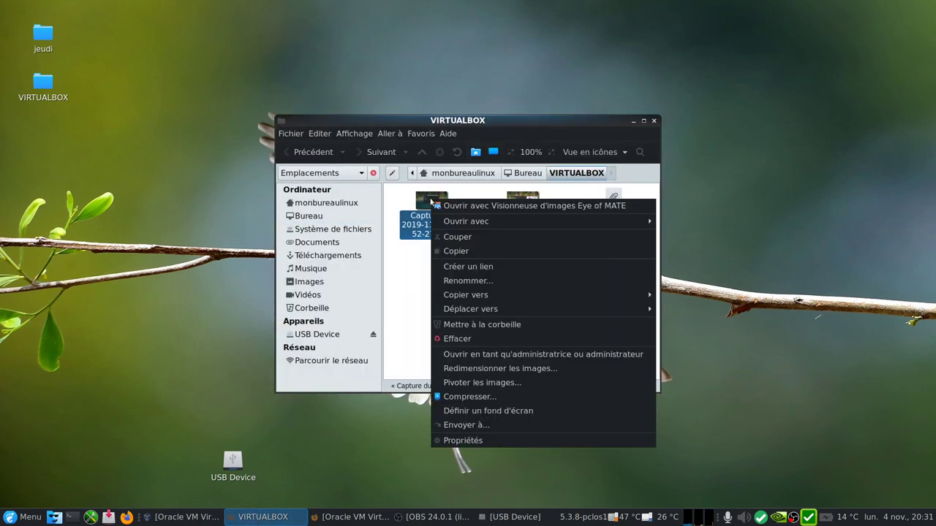
click(492, 206)
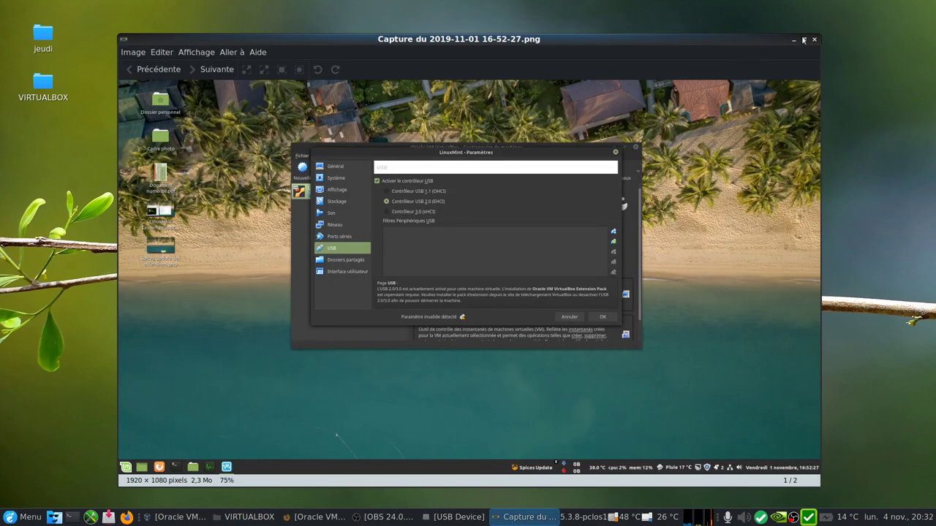
click(802, 40)
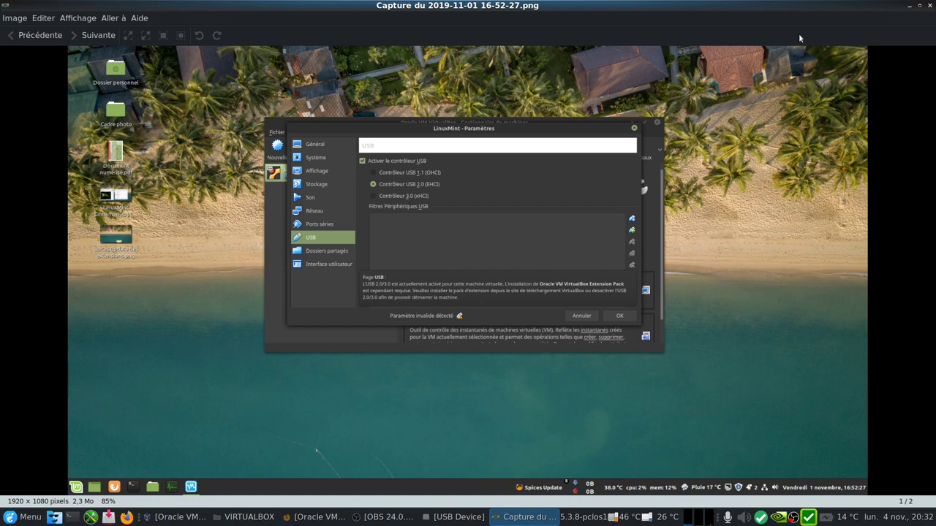
scroll(544, 250, up, 3)
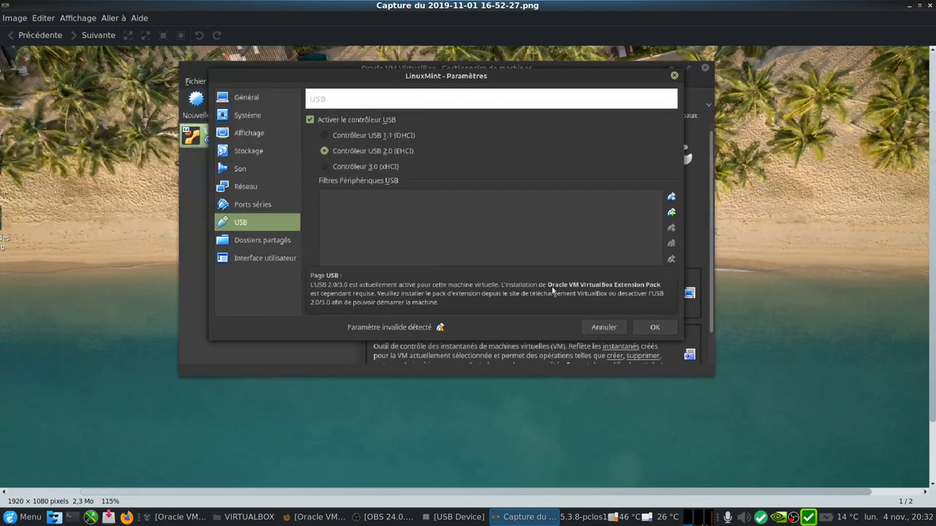
scroll(548, 289, up, 1)
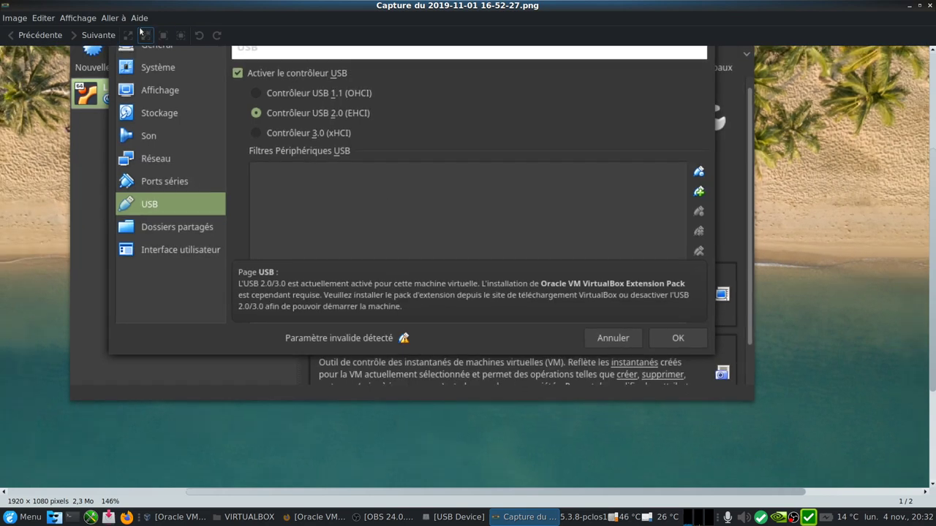
Show the next capture, examine its USB settings and the version in the VirtualBox about window, and minimize the viewer
click(97, 36)
scroll(350, 349, up, 2)
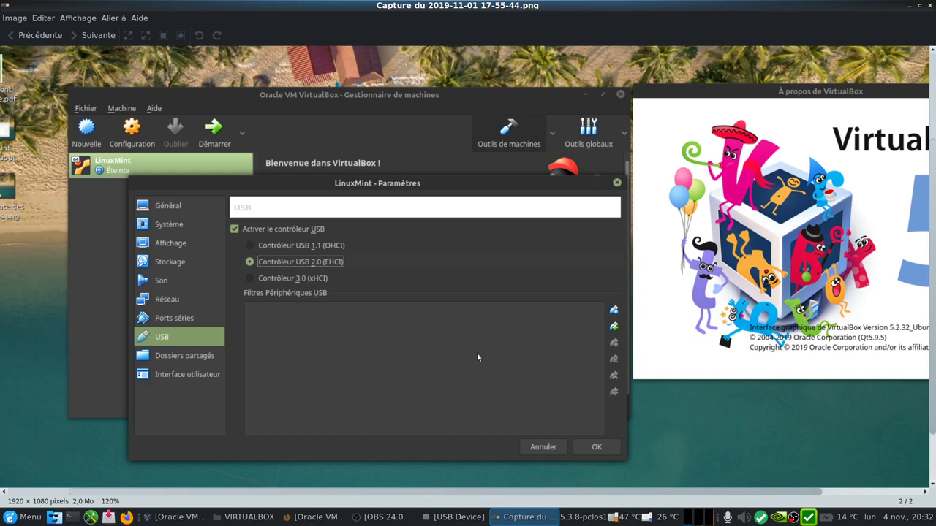
scroll(477, 357, down, 3)
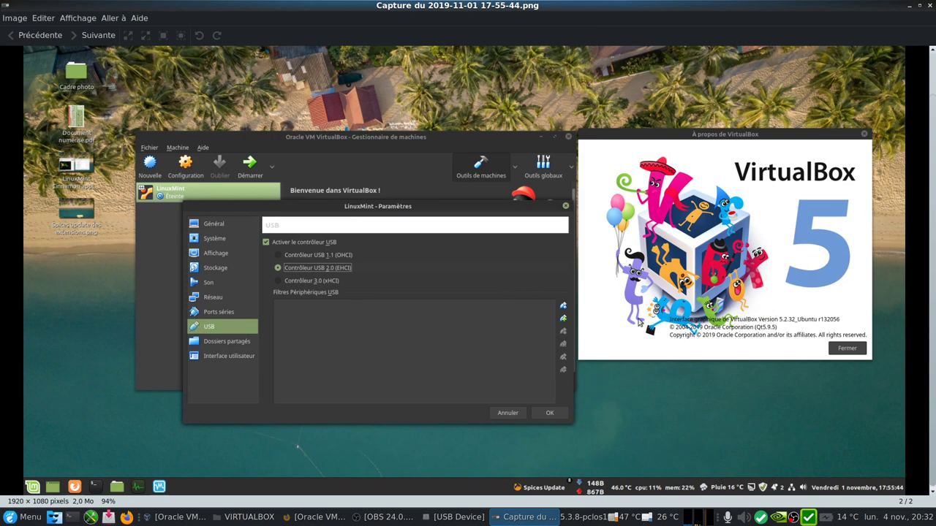
scroll(639, 323, up, 4)
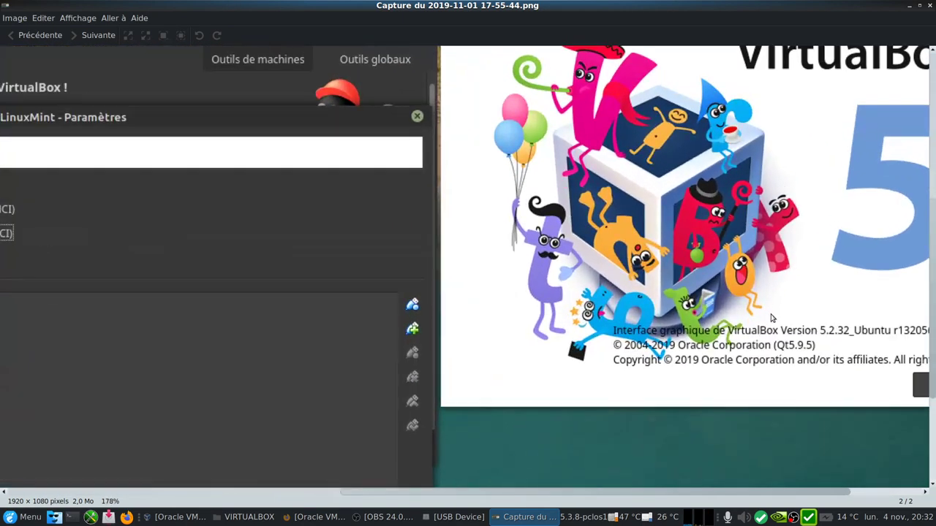
drag(772, 318, 643, 316)
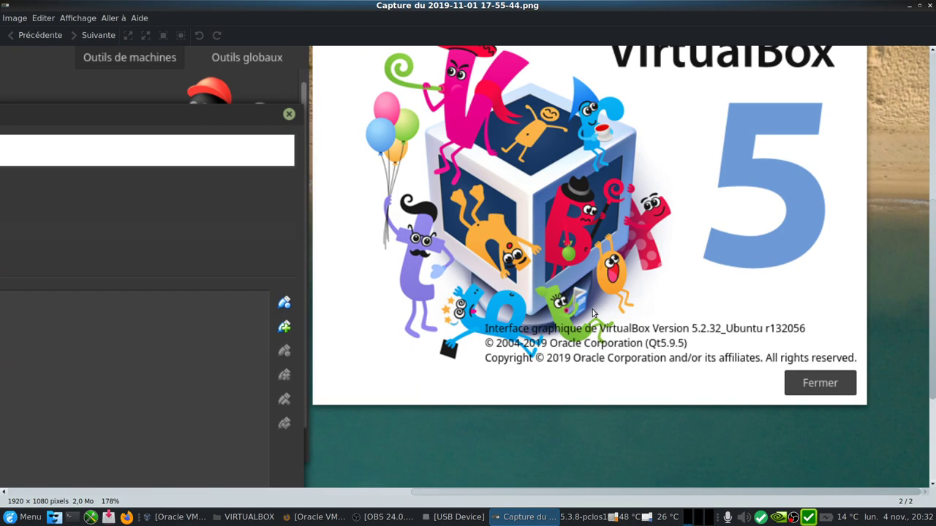
scroll(592, 313, down, 3)
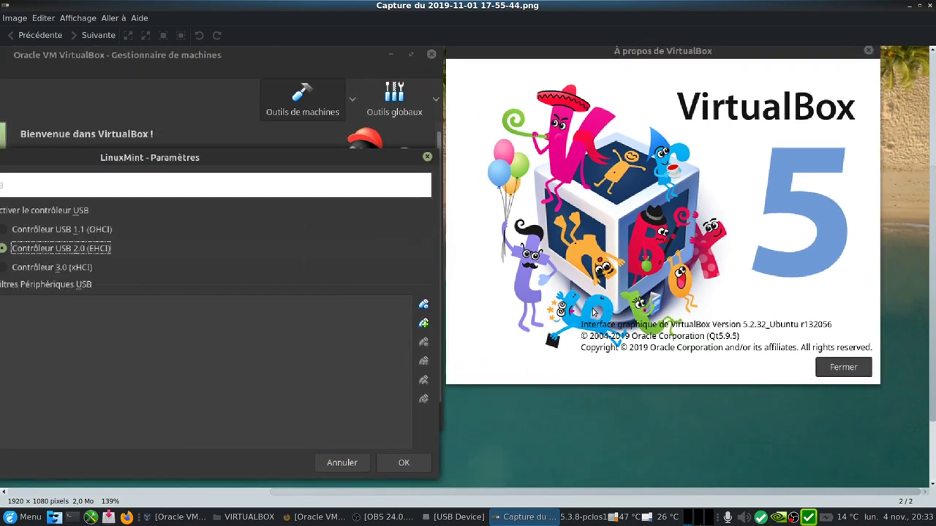
scroll(592, 313, down, 1)
scroll(584, 241, down, 2)
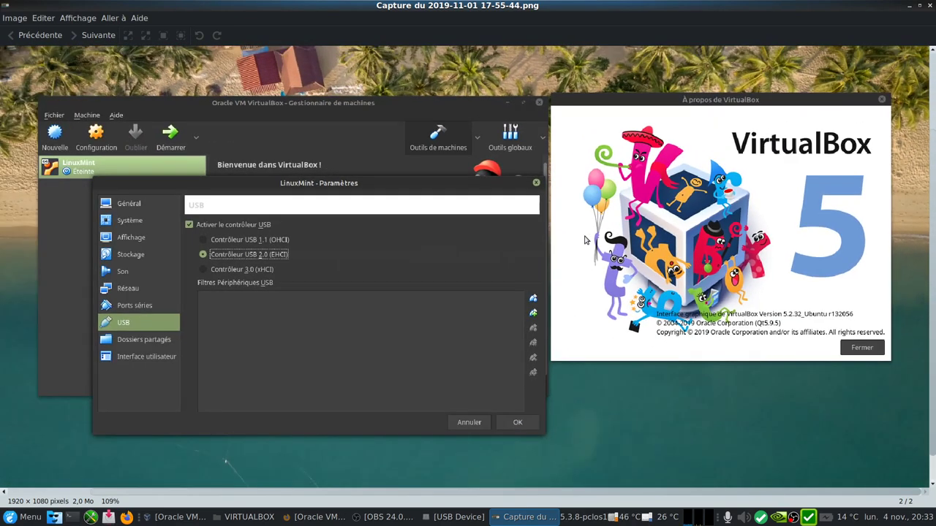
click(910, 7)
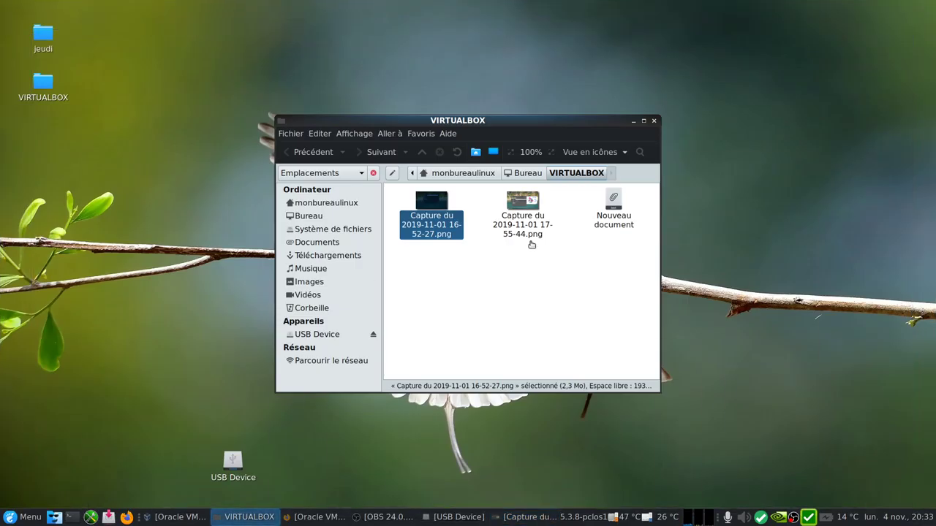
Switch to Firefox and open the Downloads page of virtualbox.org
click(319, 516)
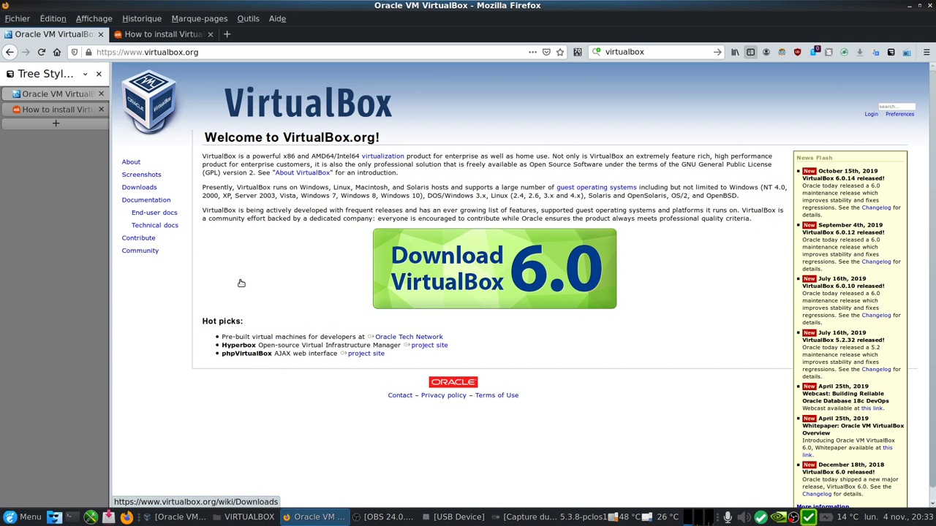
double_click(143, 189)
click(142, 192)
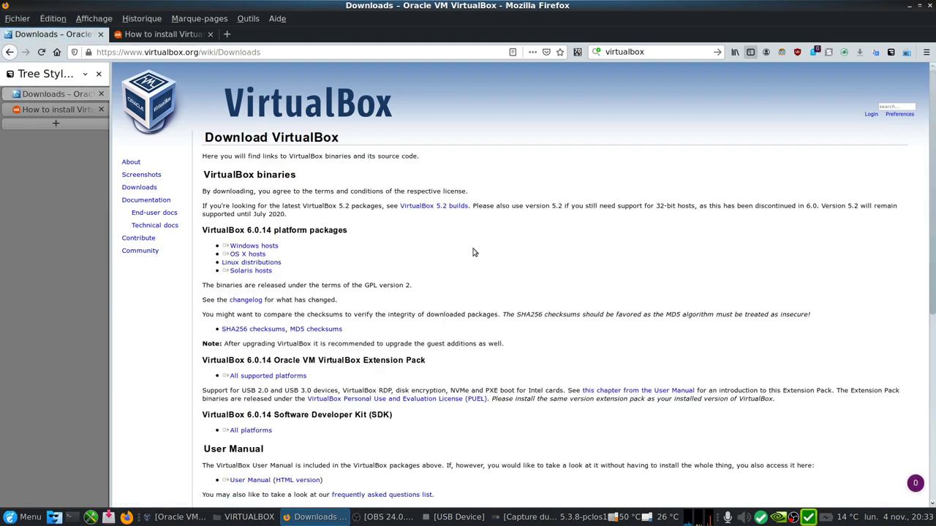
Bring up the download prompt for the VirtualBox 6.0.14 Extension Pack for all supported platforms and dismiss it without saving
scroll(470, 252, down, 1)
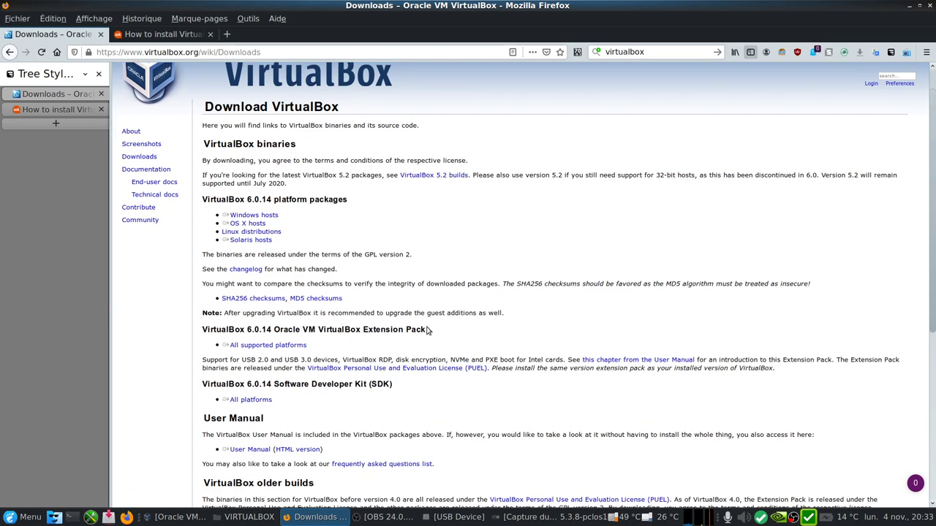
scroll(431, 328, down, 2)
click(252, 284)
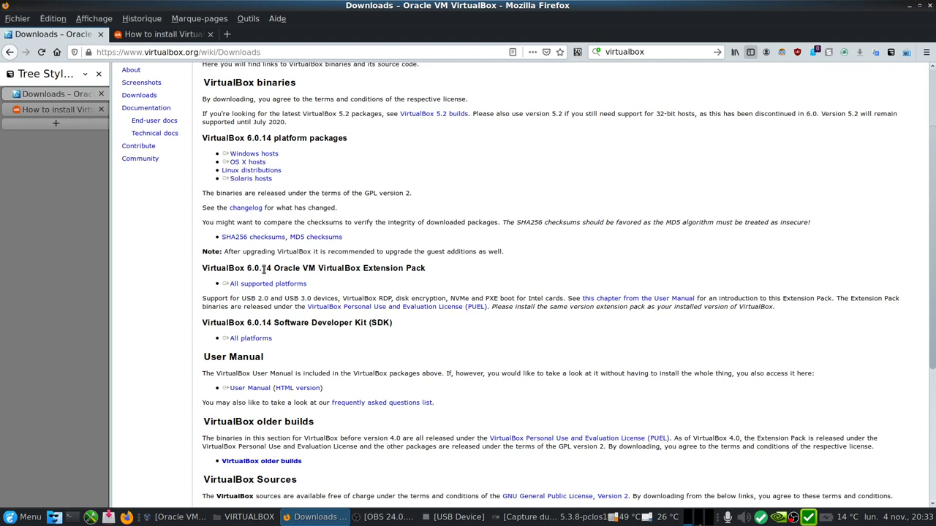
click(268, 283)
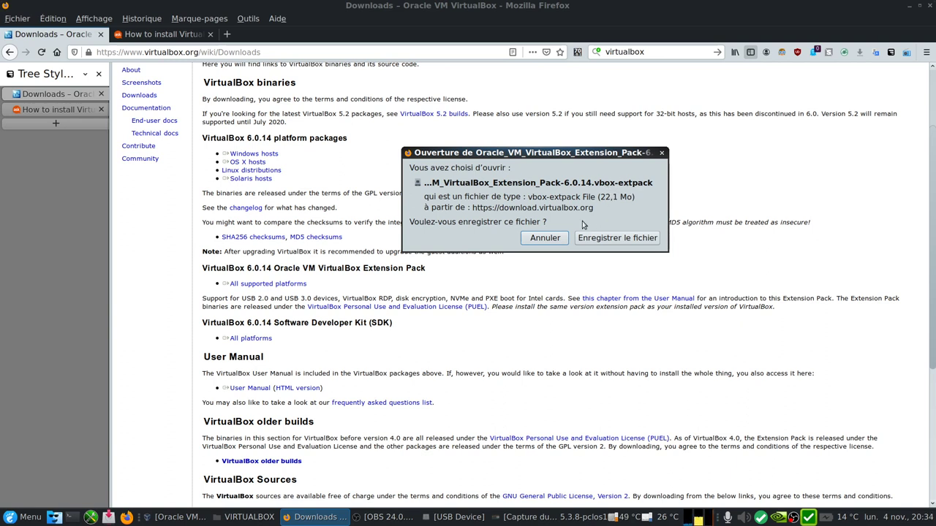
click(545, 238)
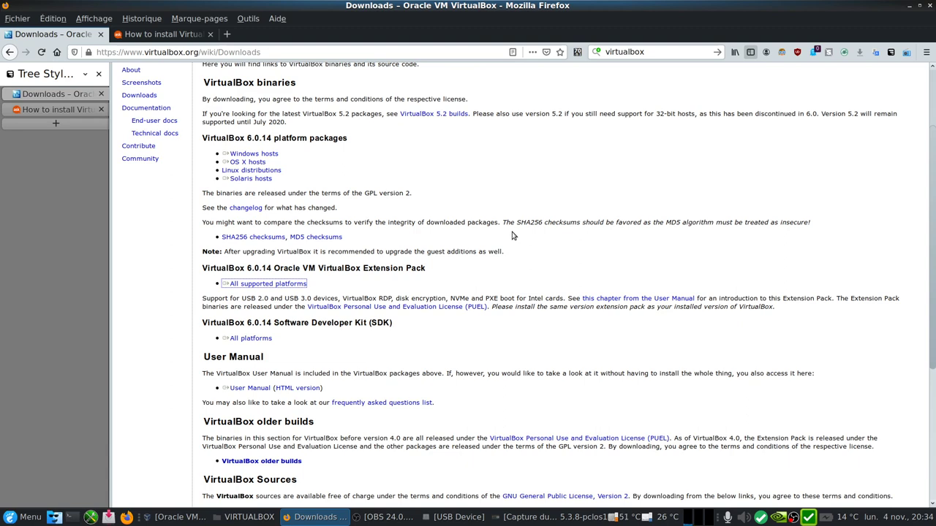
Open the VirtualBox 5.2 builds page from the VirtualBox binaries section
scroll(512, 236, up, 3)
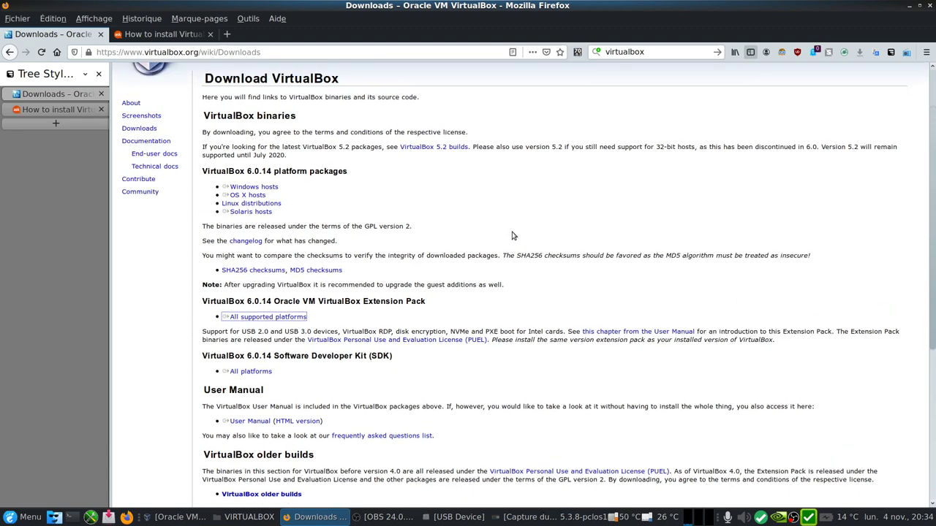
drag(469, 207, 399, 207)
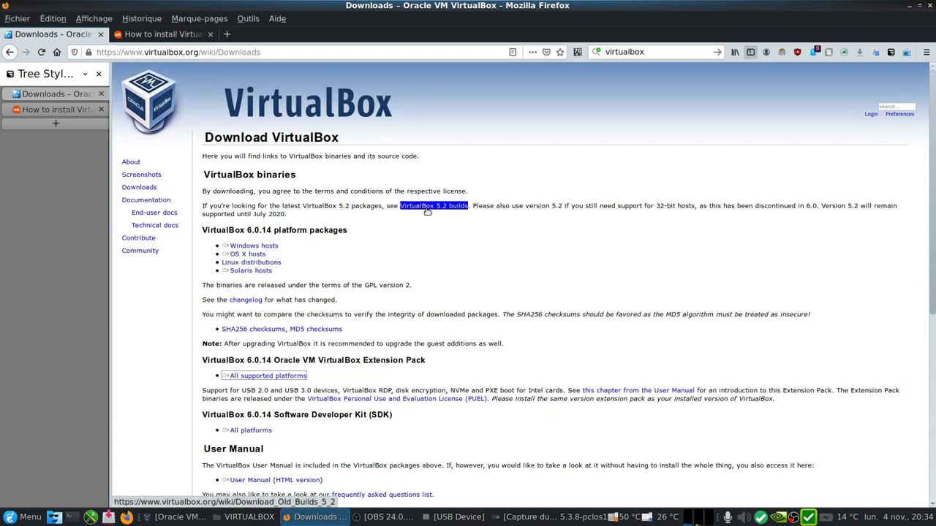
click(427, 211)
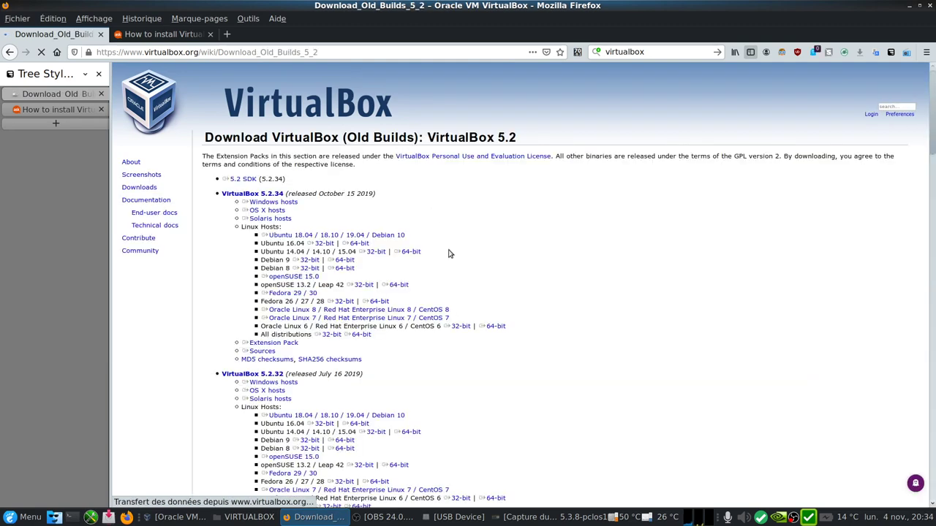
Bring up the download prompt for the VirtualBox 5.2.32 Extension Pack and dismiss it without saving
scroll(449, 254, down, 2)
scroll(458, 257, down, 1)
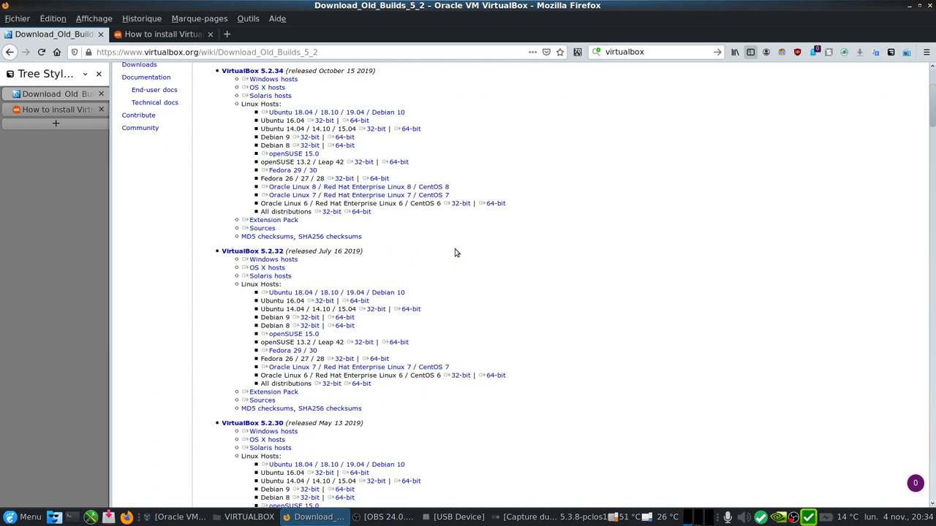
drag(237, 273, 285, 269)
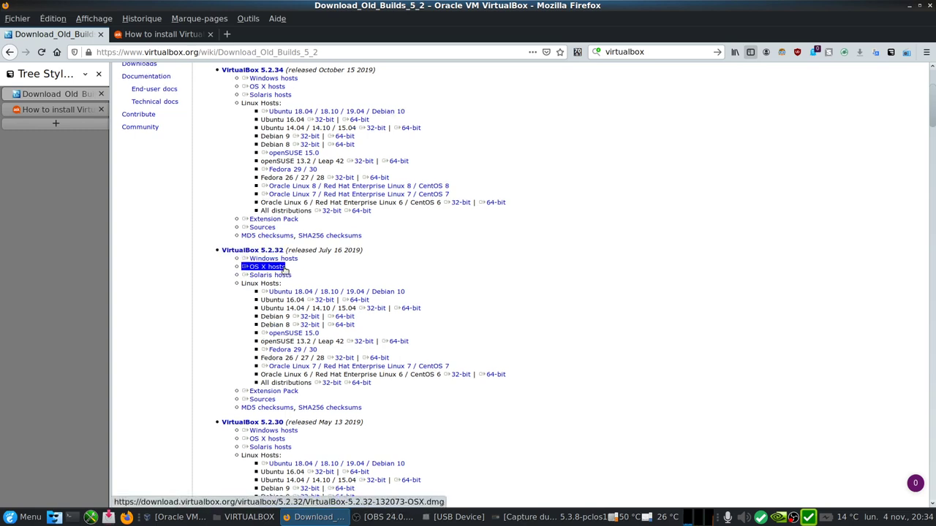
scroll(285, 269, down, 2)
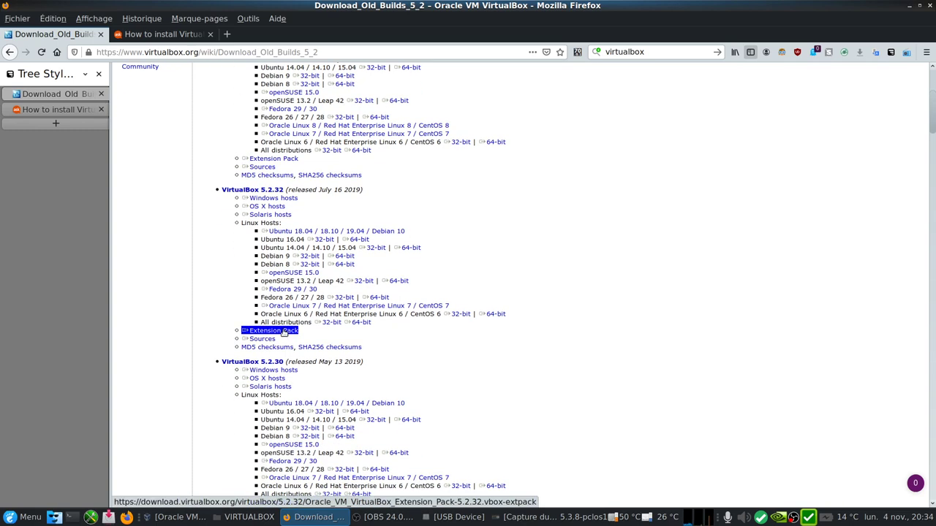
click(283, 333)
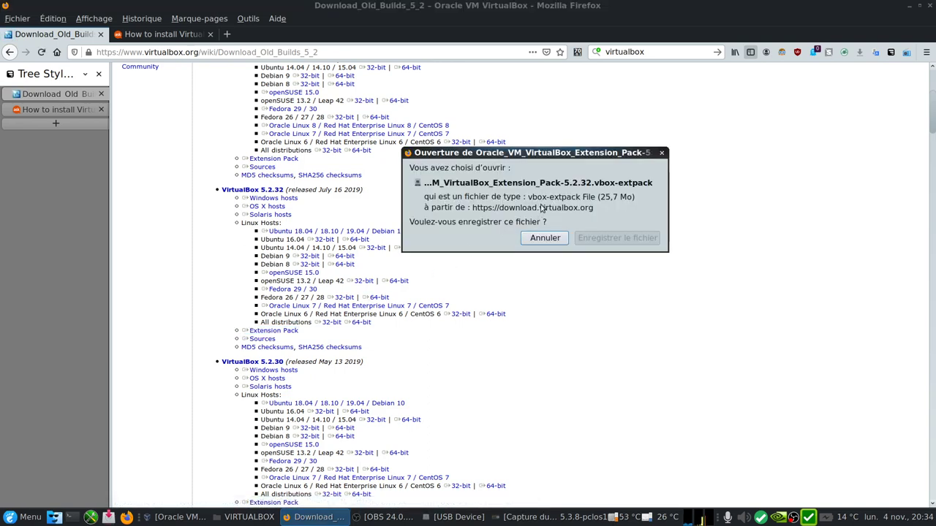
click(546, 241)
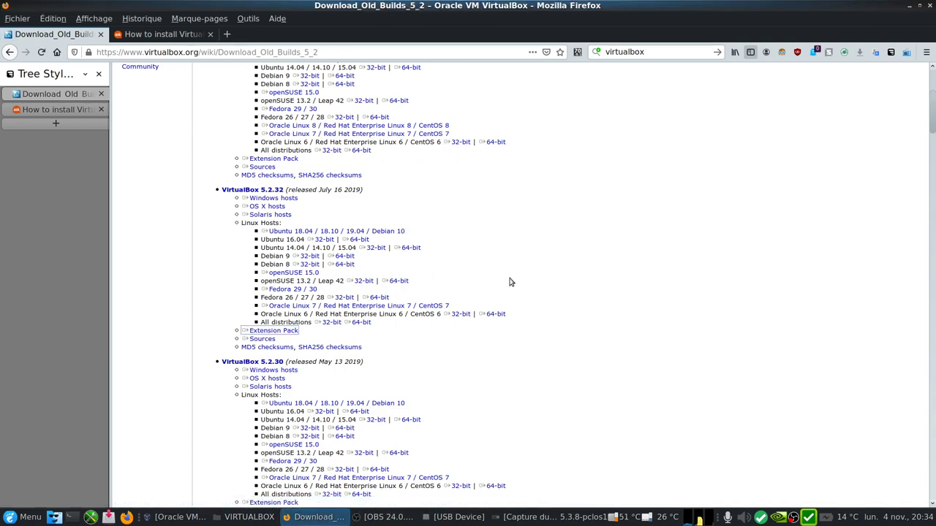
Bring up the download prompt for the VirtualBox 5.2.34 Extension Pack and dismiss it without saving
scroll(511, 282, up, 5)
drag(288, 203, 257, 196)
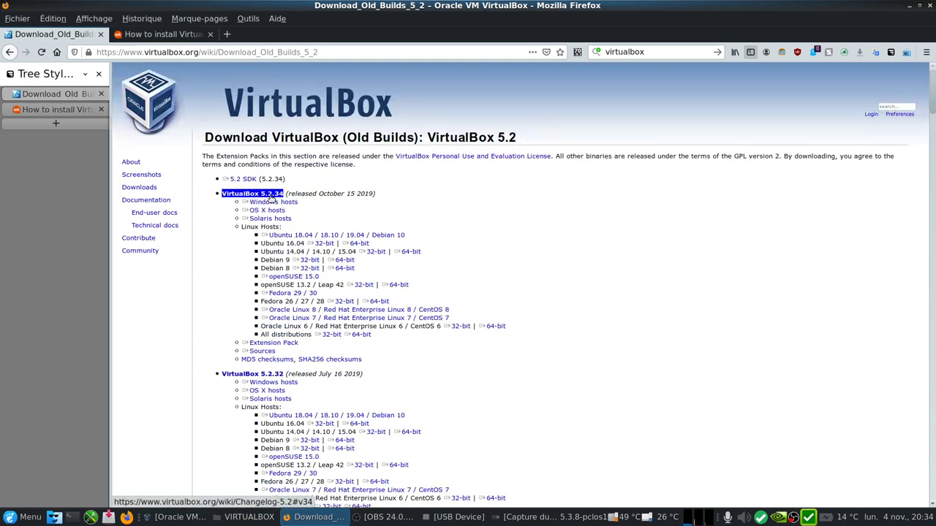
triple_click(264, 343)
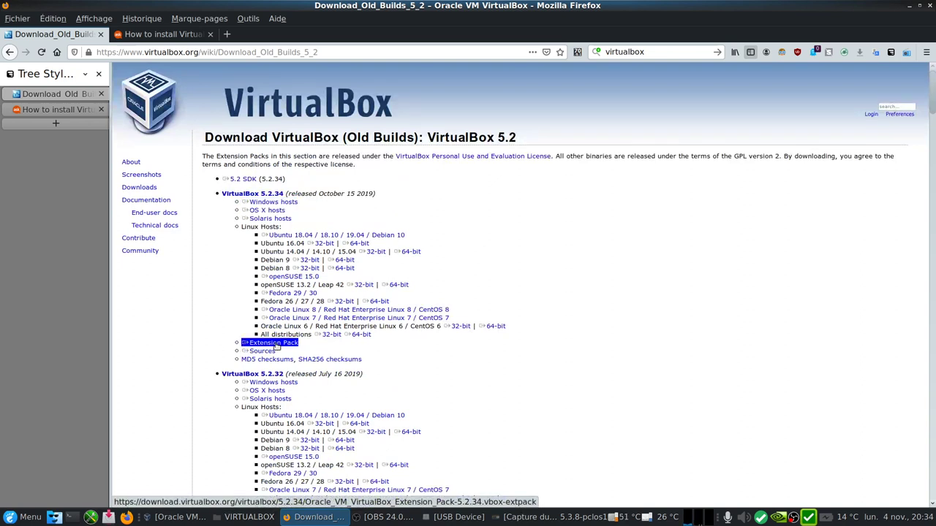
click(277, 344)
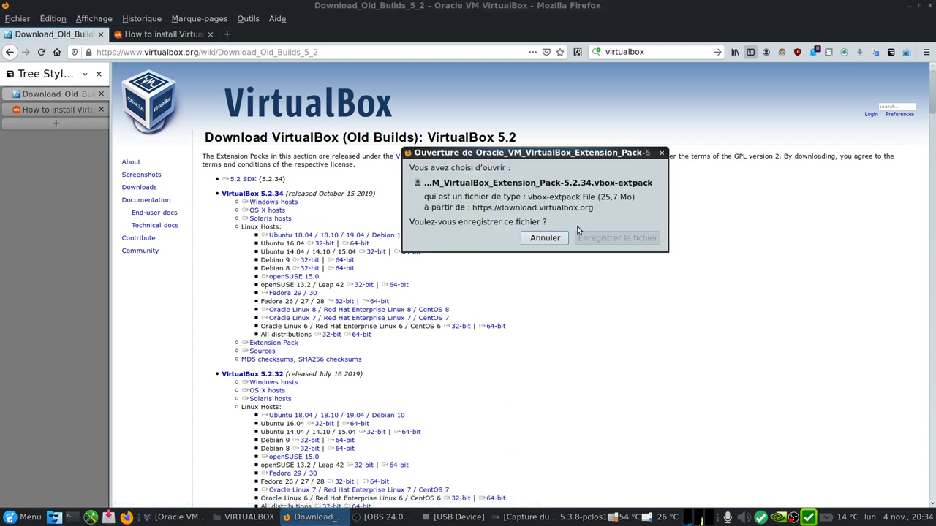
click(547, 239)
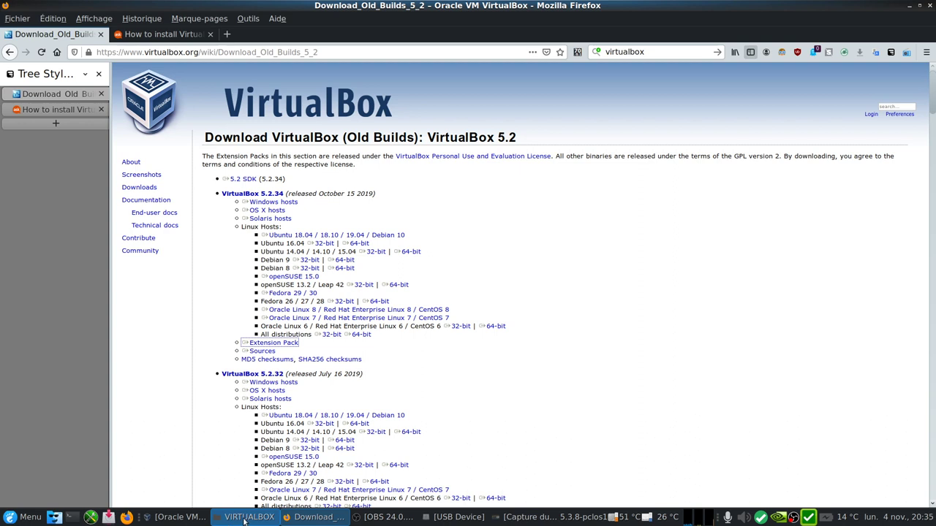
Switch to the USB Device folder, check the Extension Pack 6.0.14 file stored there, and minimize the folder window
drag(260, 487, 421, 495)
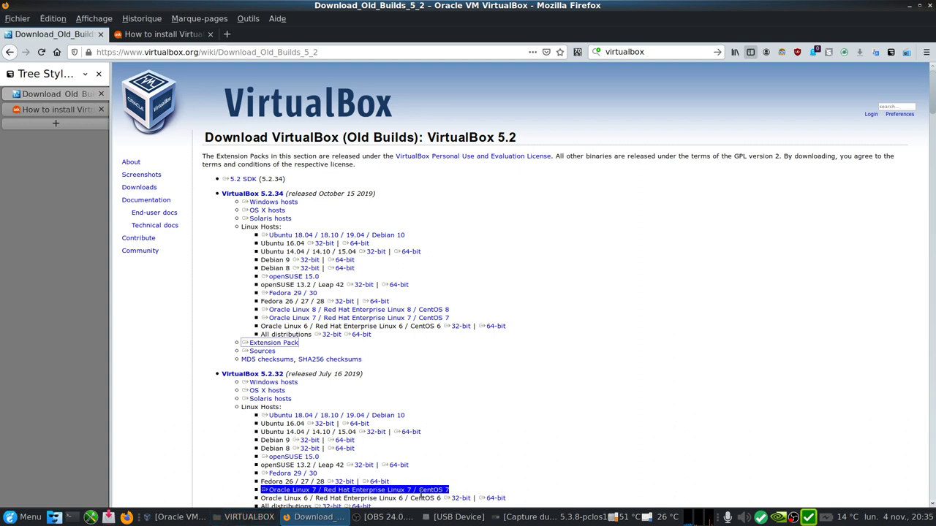
click(455, 516)
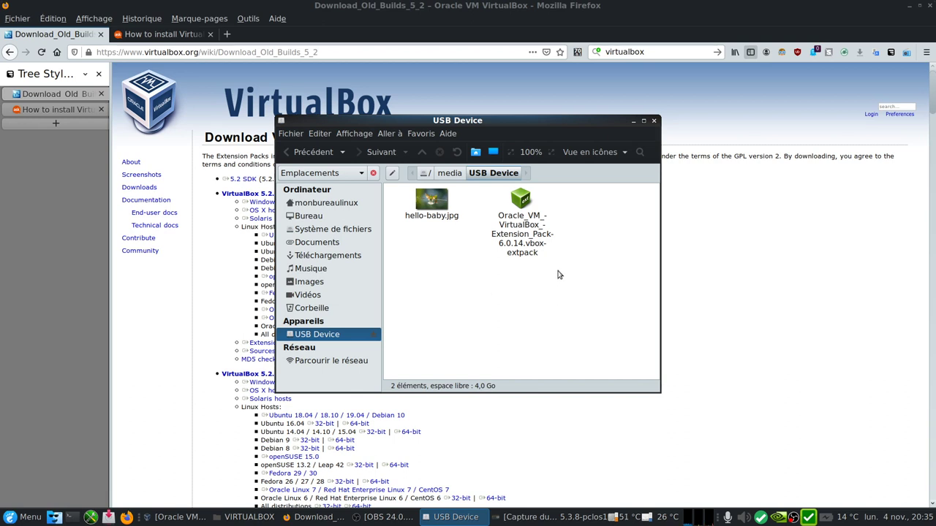
drag(570, 287, 540, 233)
drag(511, 198, 512, 199)
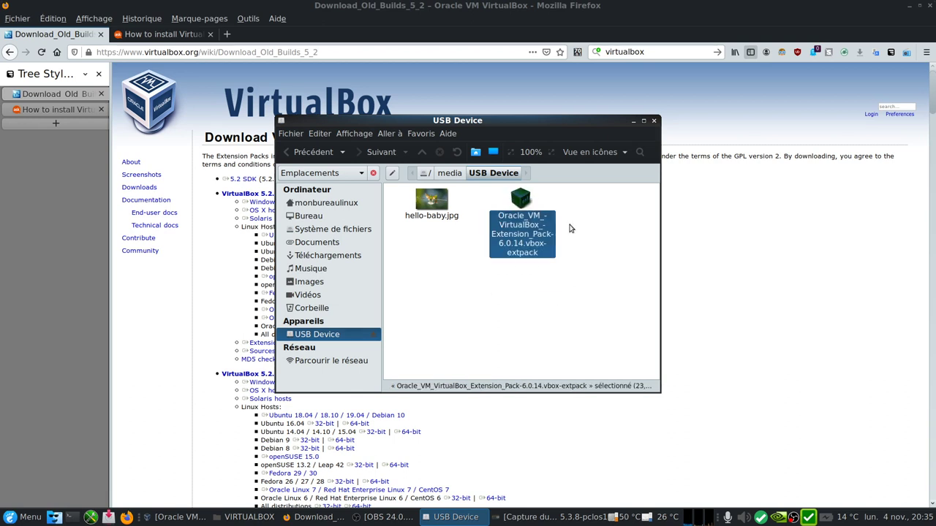
click(597, 243)
click(633, 122)
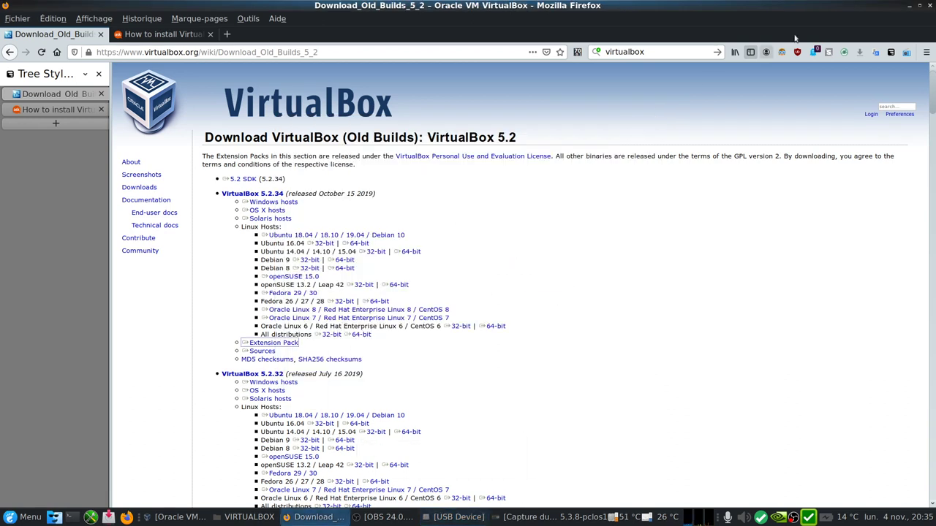
Switch to the VirtualBox manager and check the installed extension pack and its version in the Extensions preferences
click(909, 7)
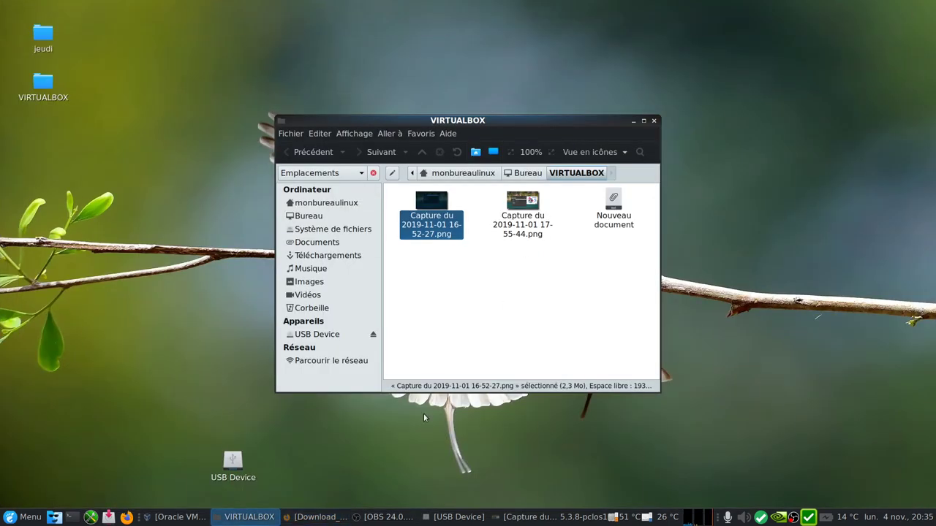
click(179, 516)
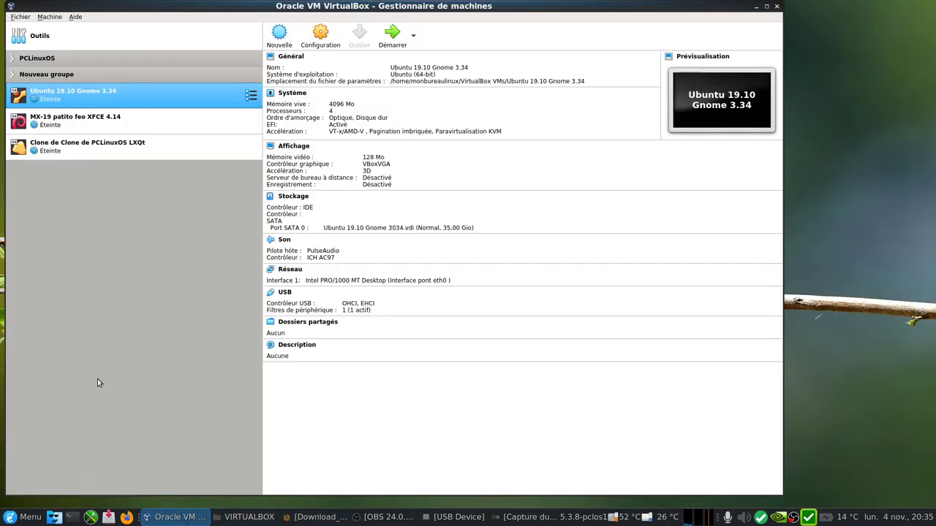
click(20, 17)
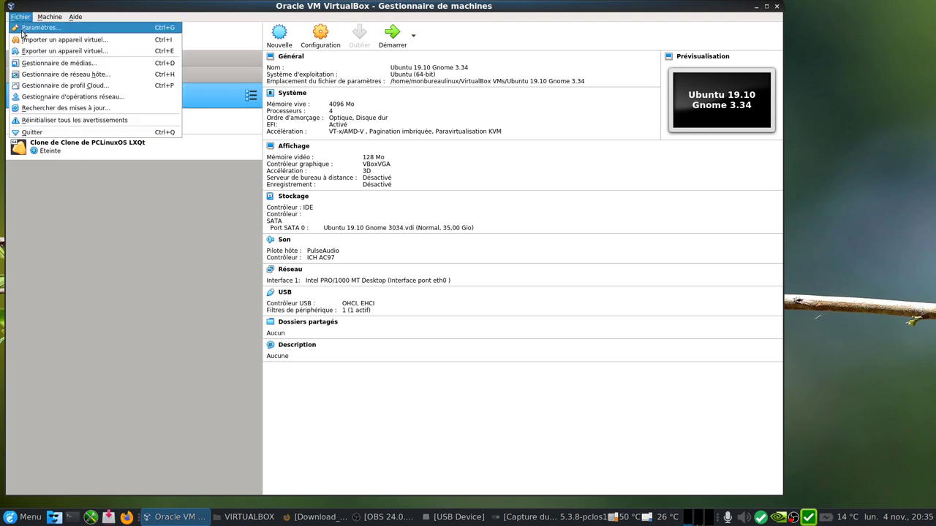
click(37, 27)
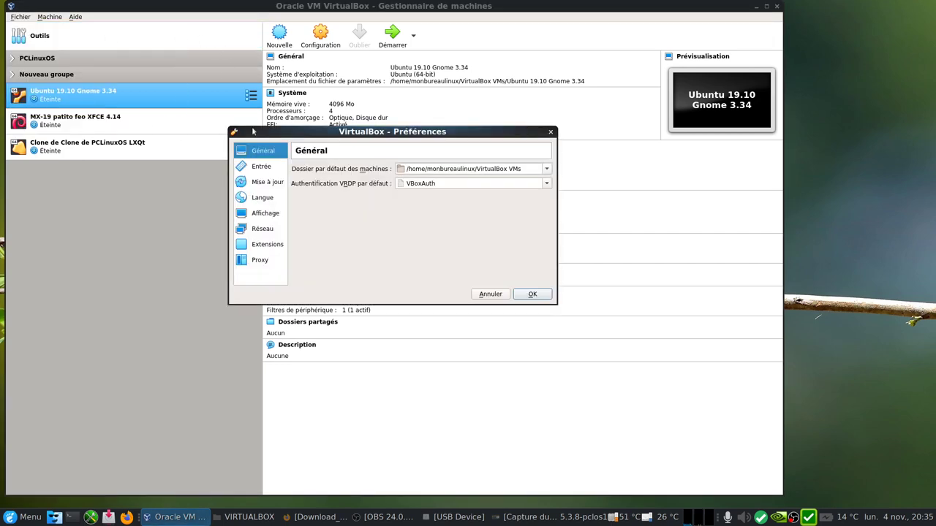
click(262, 250)
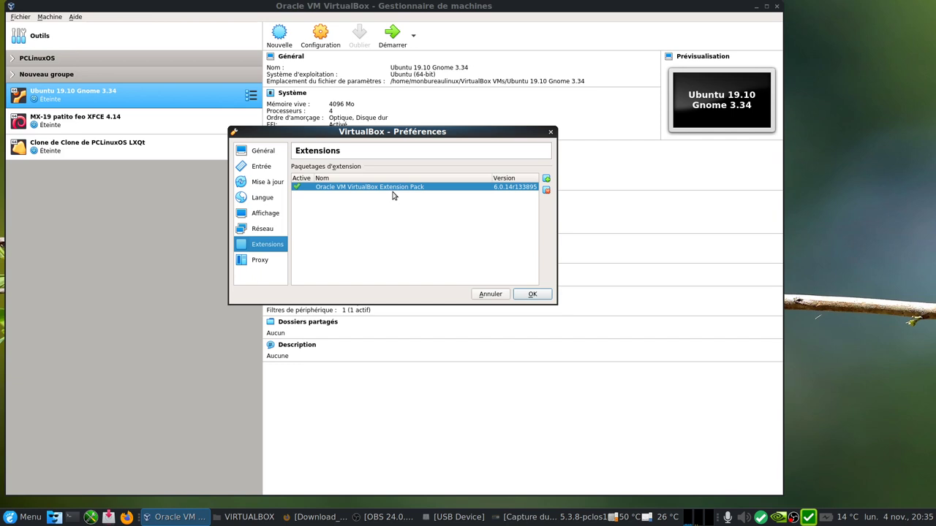
mouse_move(391, 194)
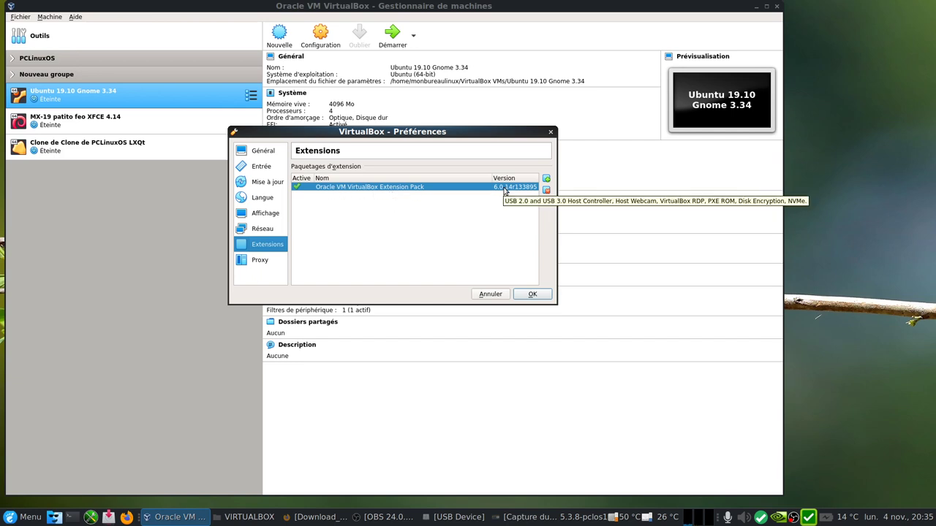
Bring up the file chooser for adding an extension pack, dismiss it and the preferences without changes, and minimize the VirtualBox manager
click(546, 181)
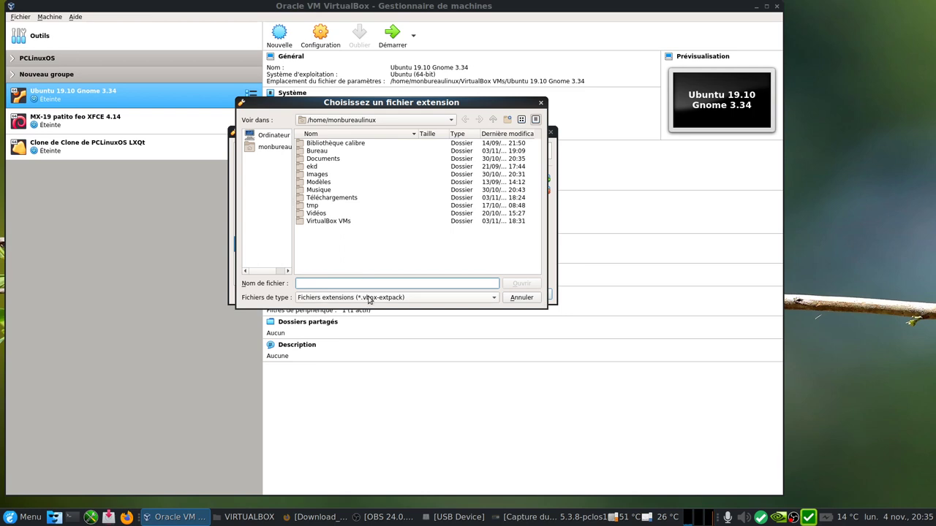
click(521, 300)
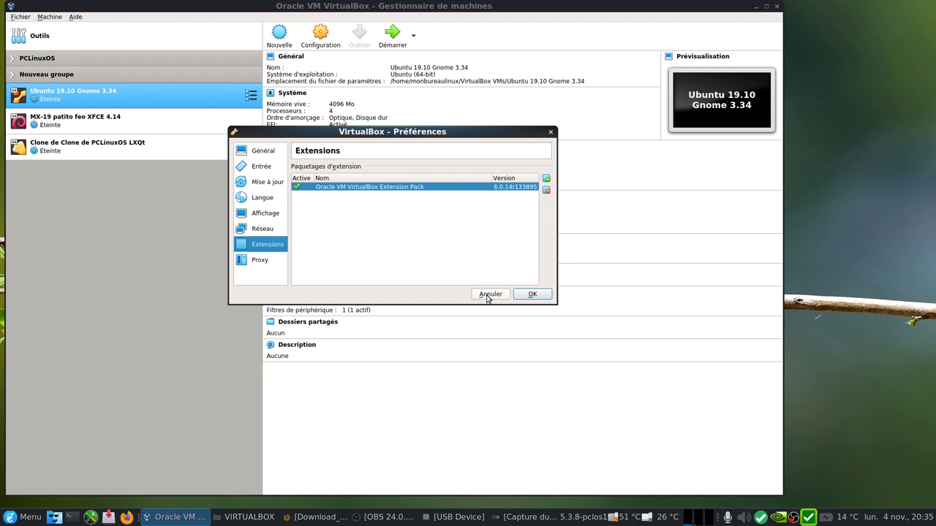
click(489, 296)
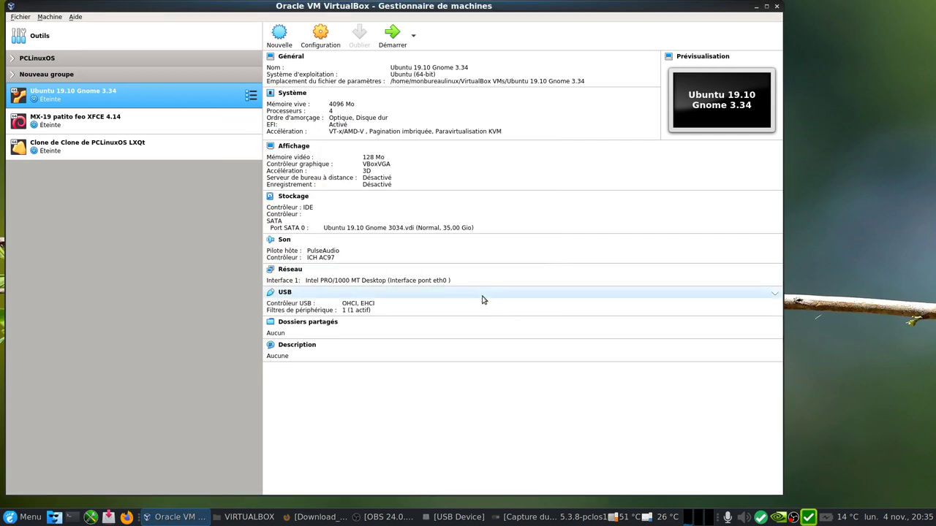
click(755, 6)
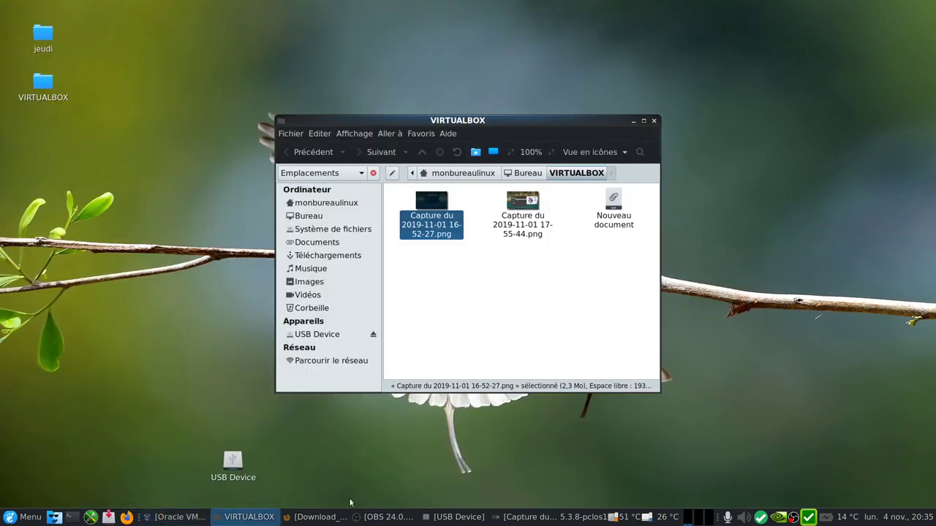
Switch to Firefox, read the Ask Ubuntu answer on installing virtualbox-ext-pack from the Ubuntu repositories, and minimize the browser
click(318, 516)
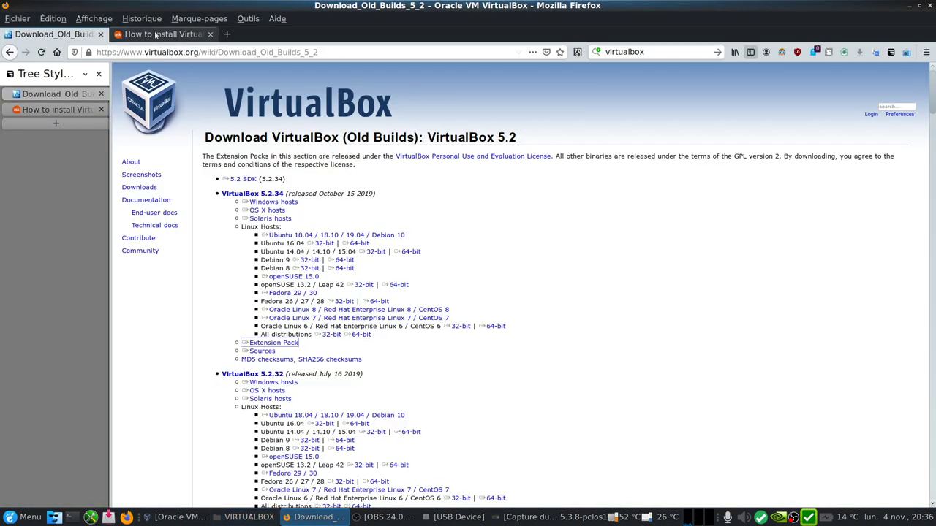
click(155, 35)
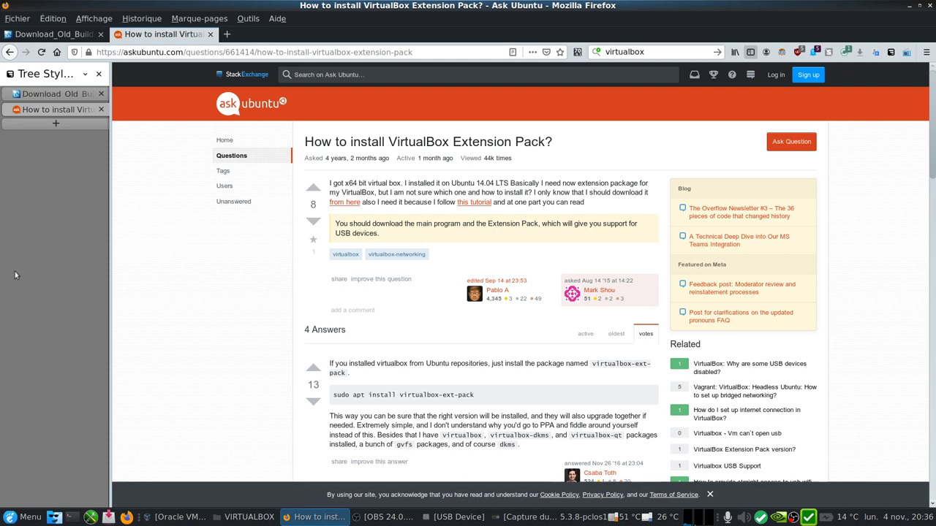
scroll(264, 288, down, 2)
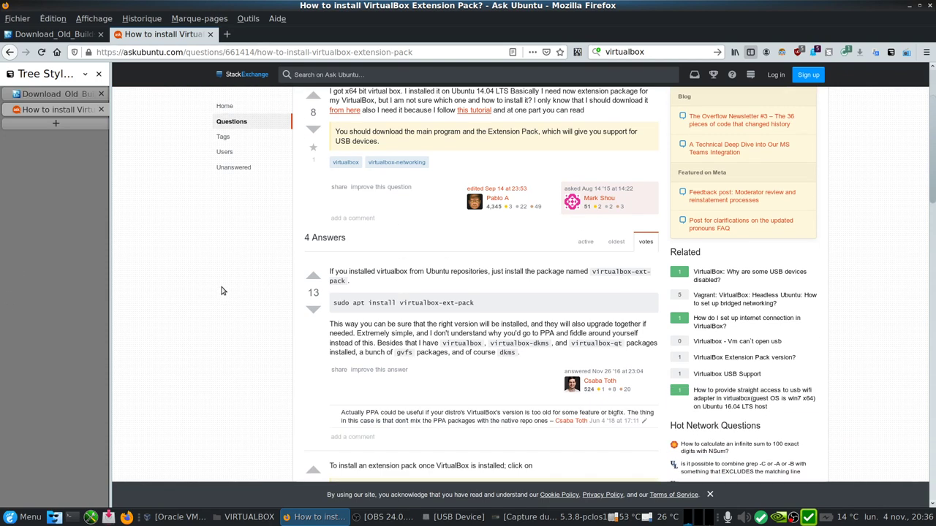
scroll(223, 291, down, 1)
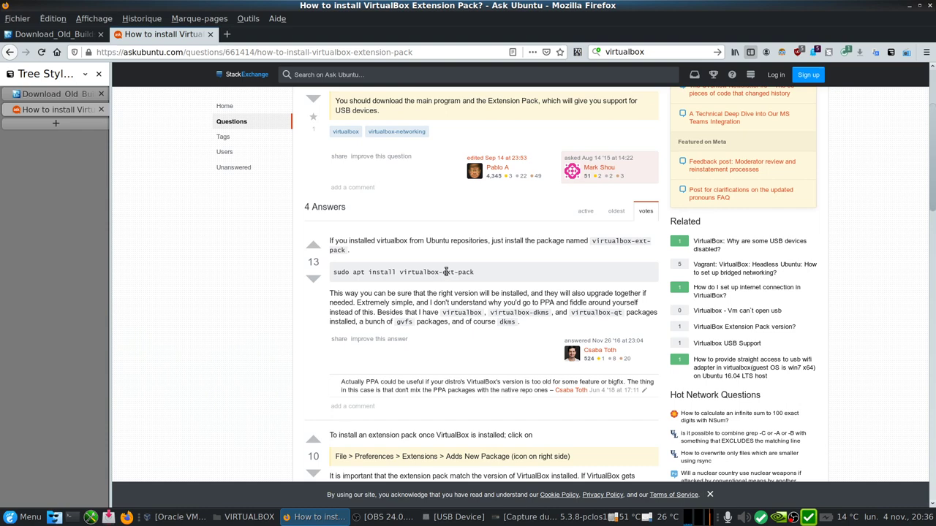
scroll(445, 272, down, 1)
scroll(570, 219, up, 1)
click(910, 9)
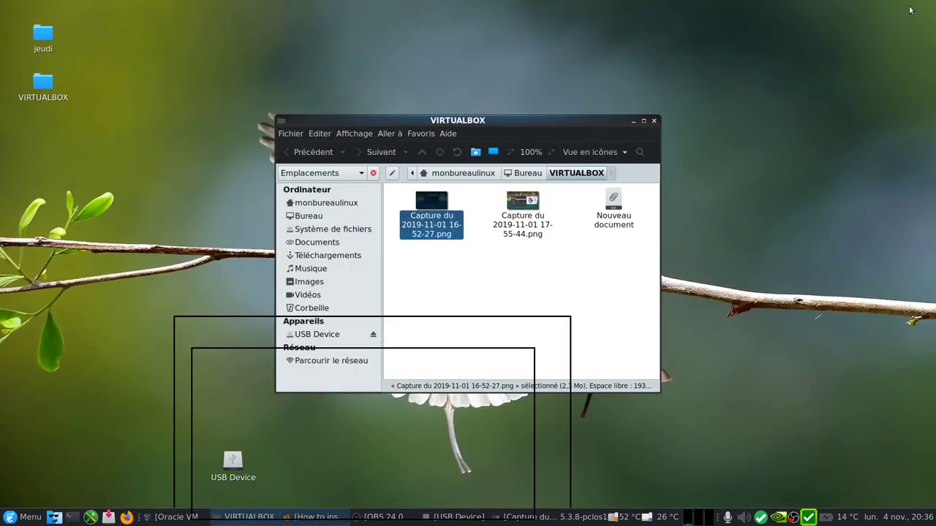
Open Nouveau document in Pluma, highlight version 5.2.32 in the installation log, close the file and minimize the VIRTUALBOX folder
right_click(625, 209)
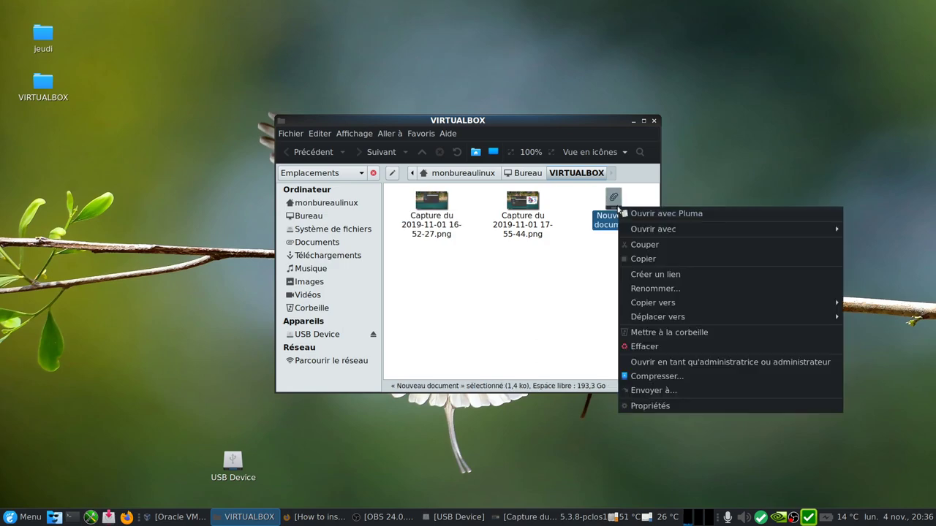
click(660, 214)
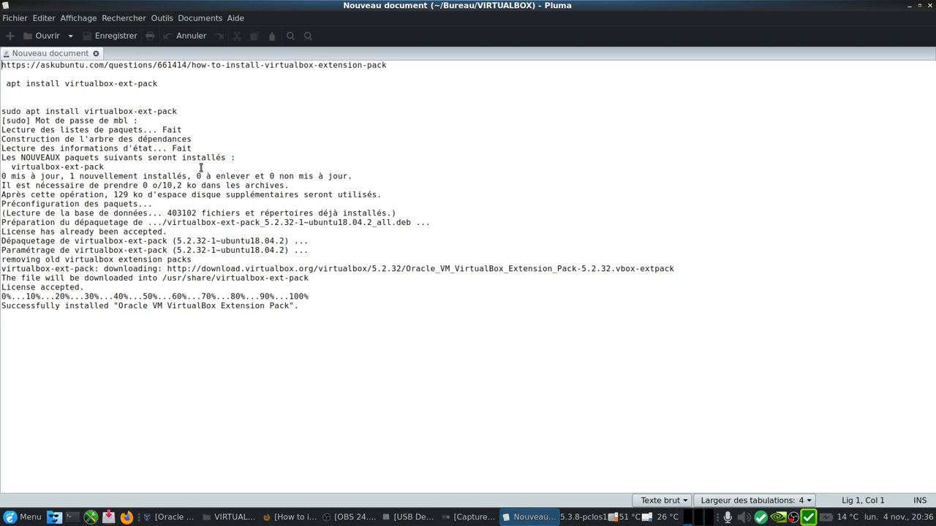
drag(174, 241, 207, 241)
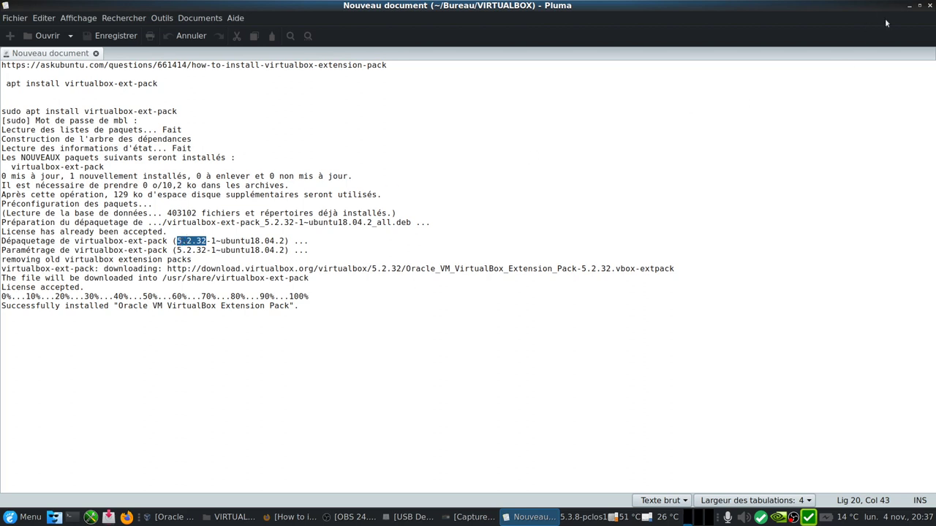
click(930, 6)
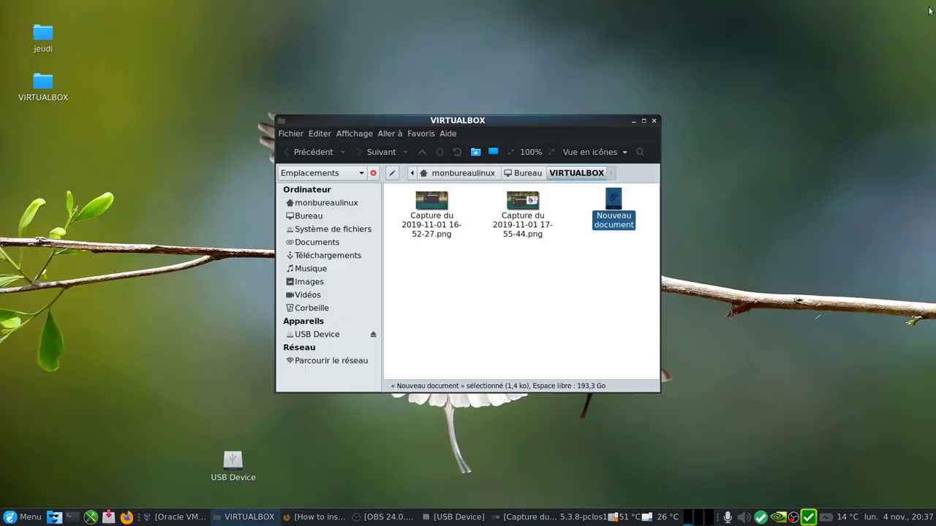
click(633, 121)
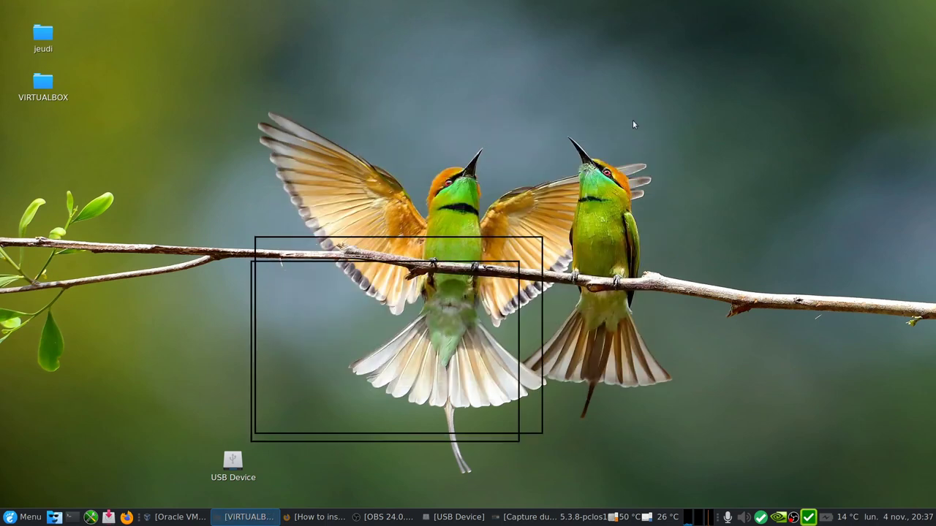
In the Ubuntu 19.10 Gnome 3.34 machine's USB settings, try the 3.0 (xHCI) controller, keep USB 2.0 (EHCI), and accept the settings
click(162, 516)
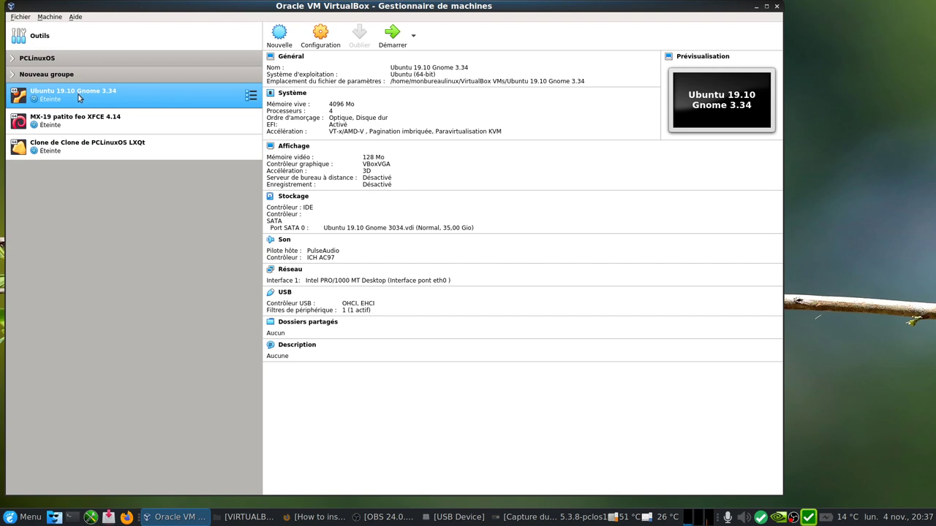
click(322, 40)
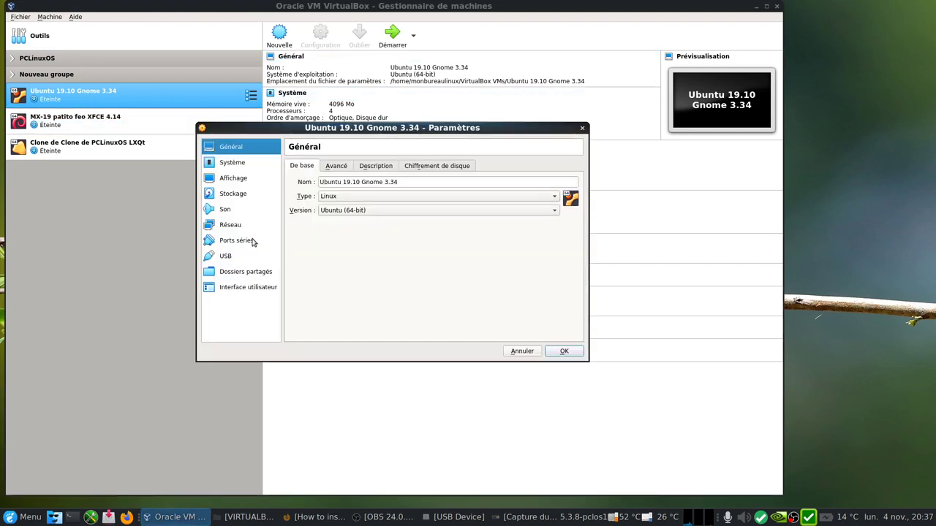
click(226, 258)
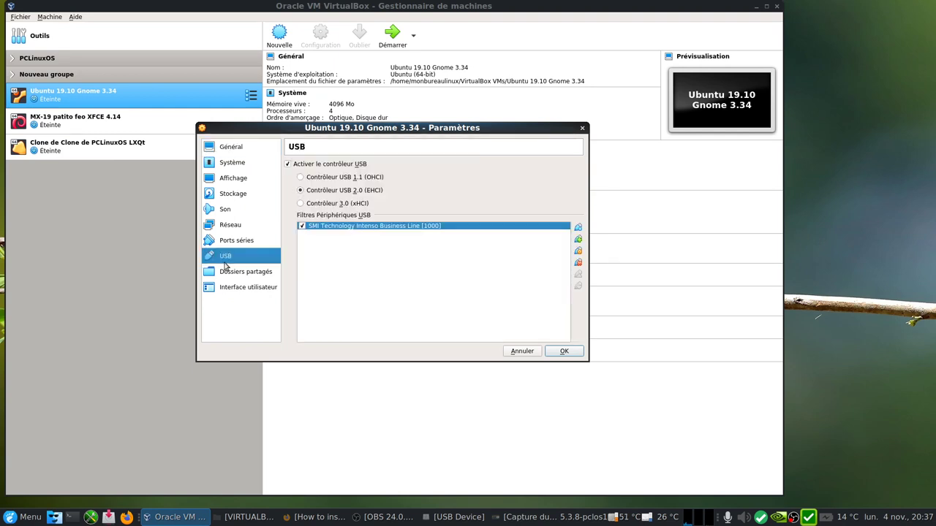
click(301, 203)
click(300, 190)
click(300, 203)
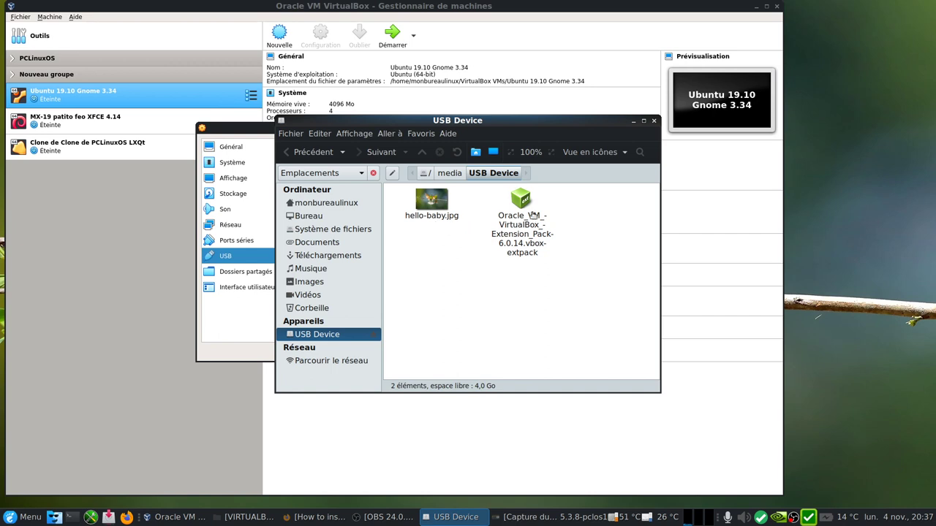
click(633, 122)
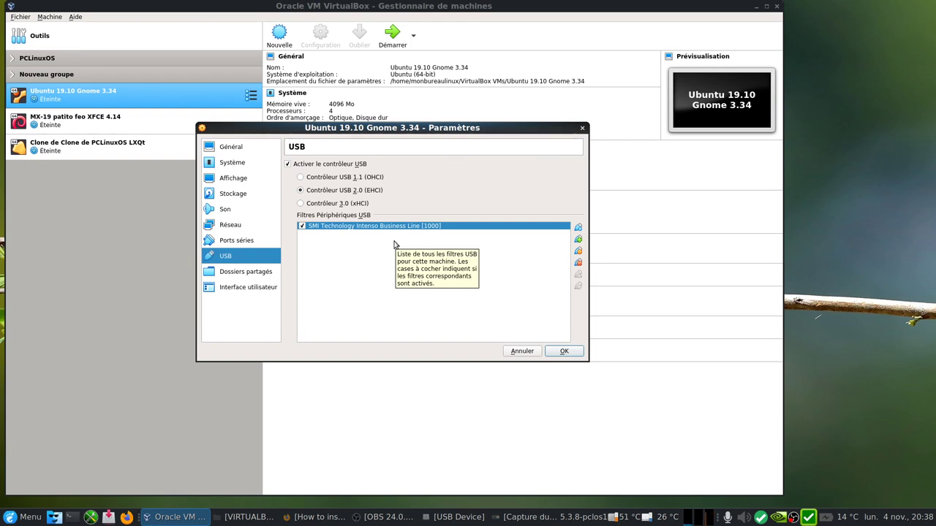
click(563, 352)
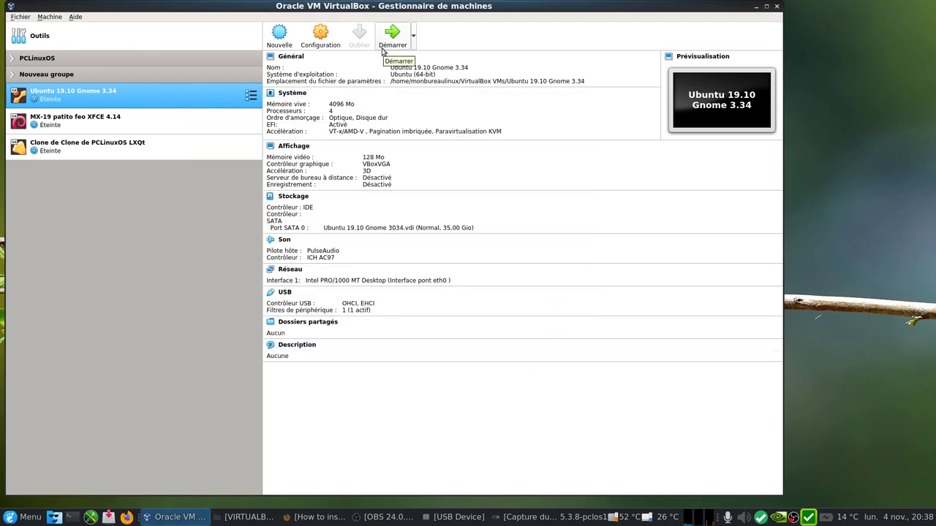
Start the Ubuntu 19.10 Gnome 3.34 virtual machine, checking the host's file manager for the USB Device before and after launch
click(457, 518)
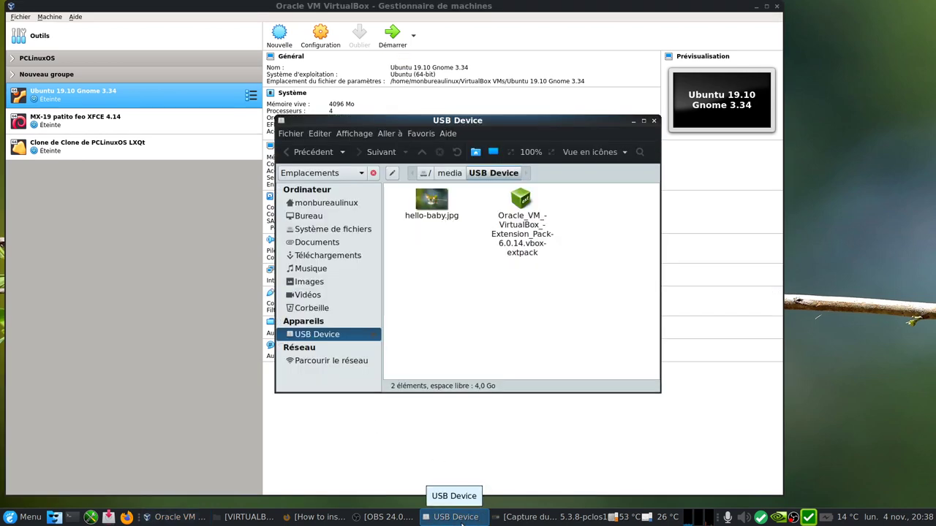
click(461, 522)
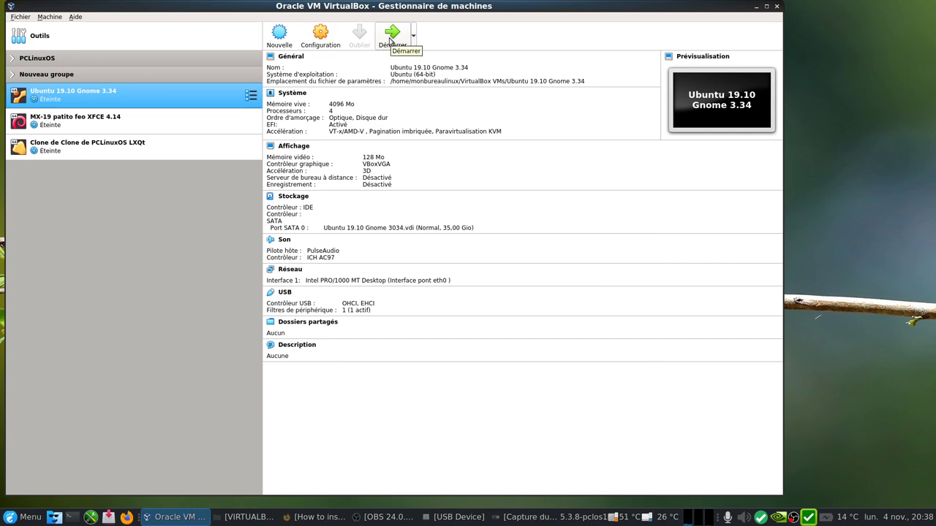
click(390, 37)
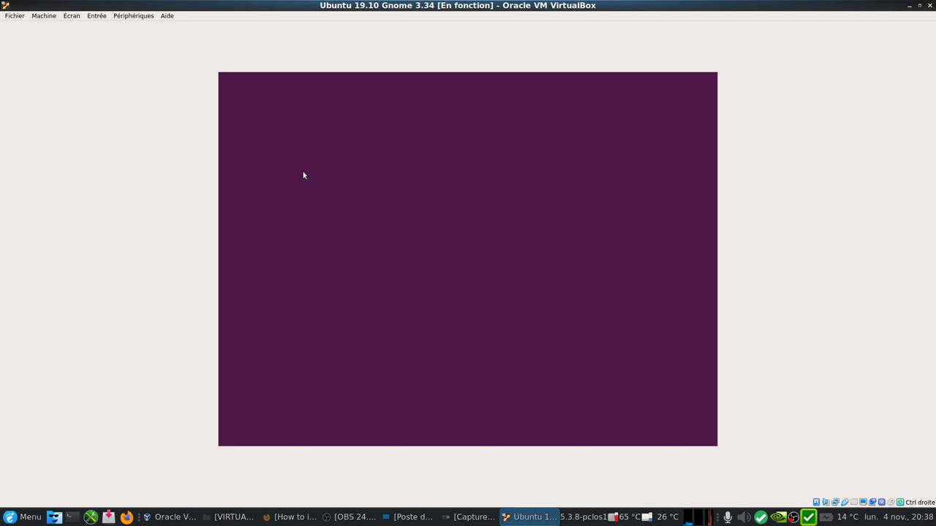
click(411, 517)
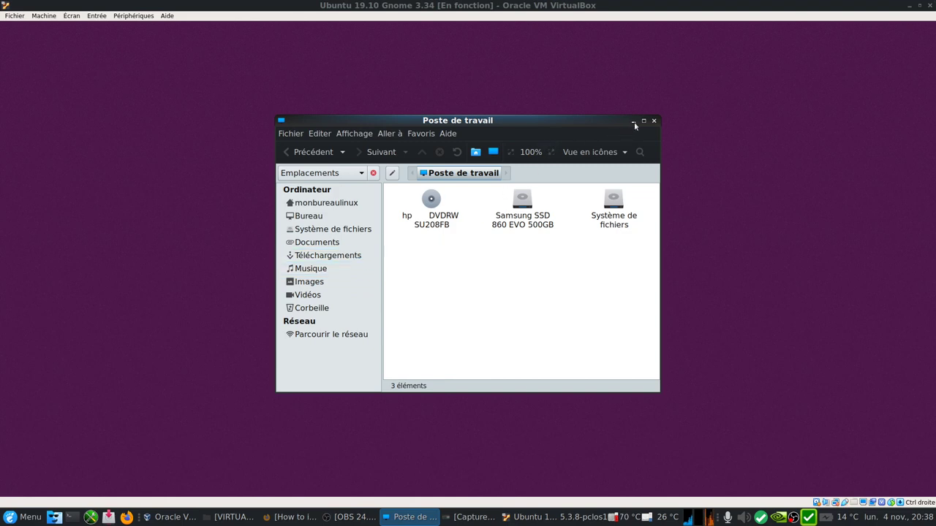
click(633, 122)
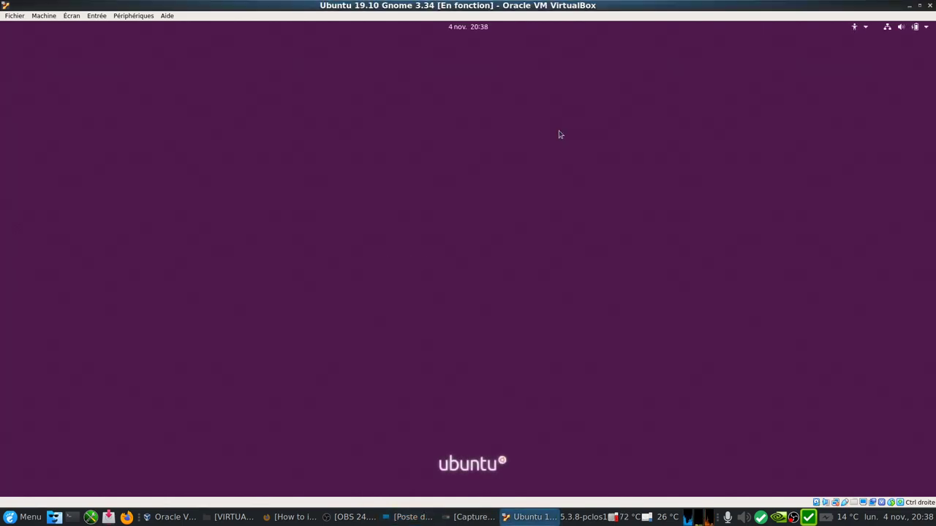
Log in to the Ubuntu guest with the account password and open the USB Device drive there
click(471, 260)
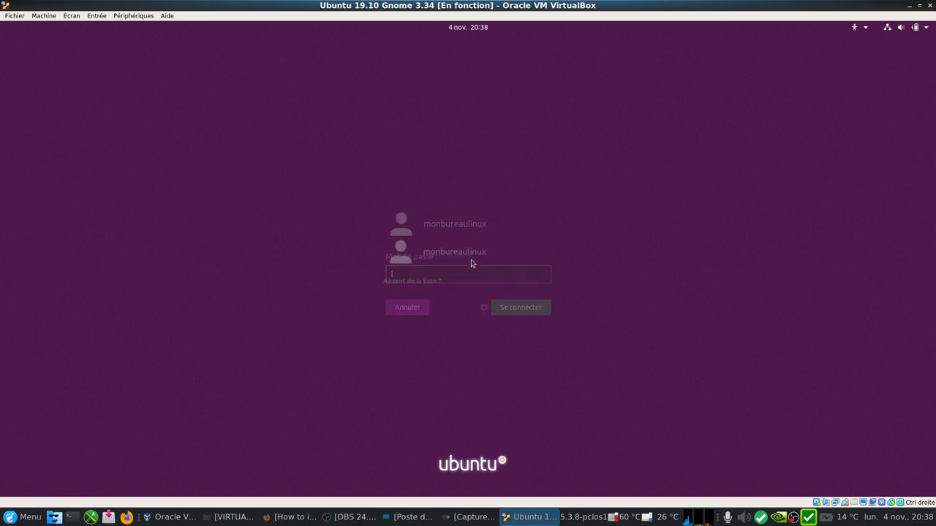
text(*****)
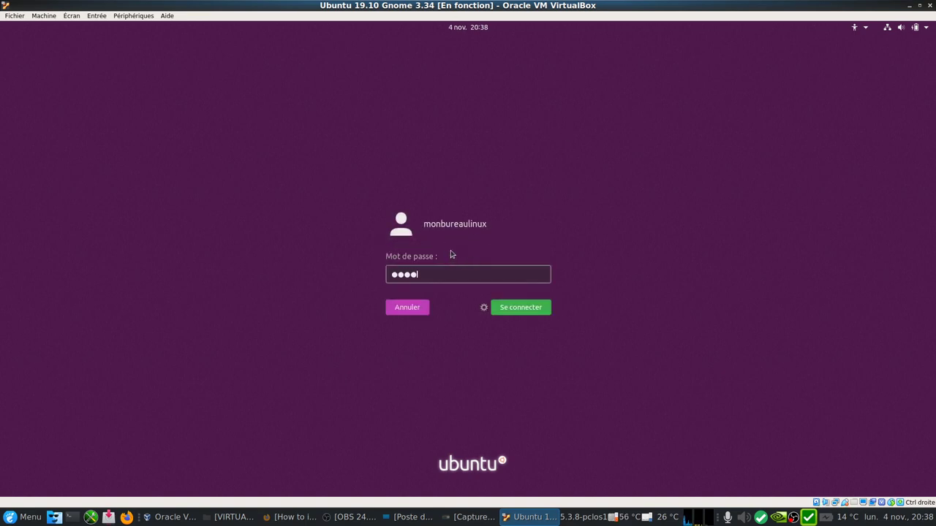
key(Return)
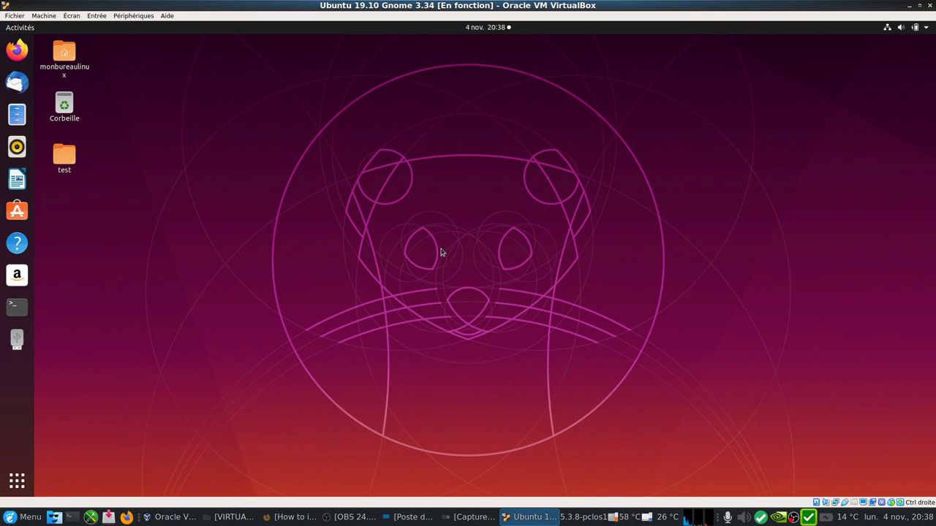
click(17, 340)
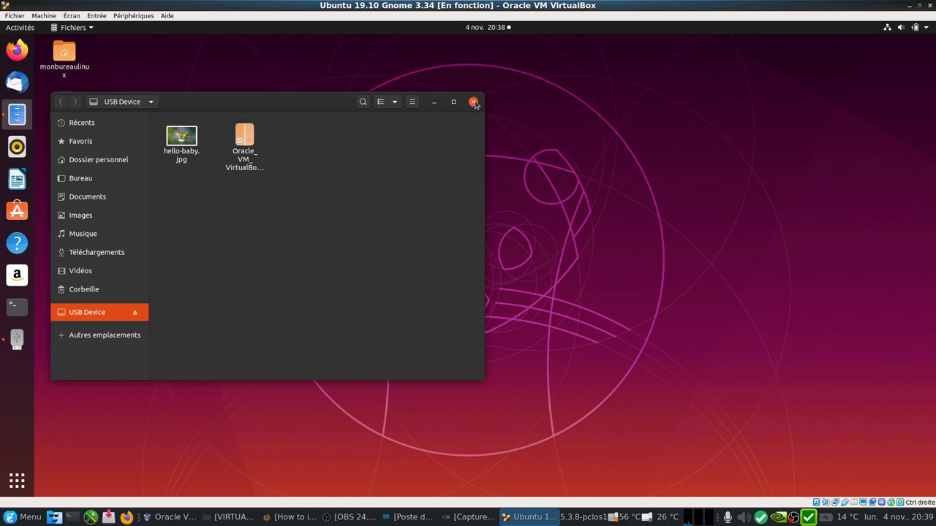
Eject the USB Device inside the Ubuntu guest, close its file windows, and check the host's Poste de travail for the stick
click(472, 101)
click(17, 341)
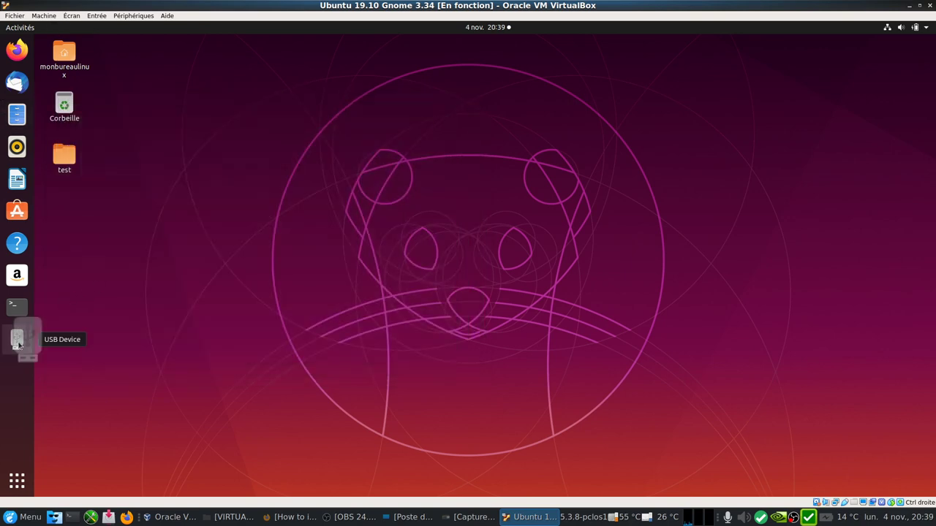
click(134, 312)
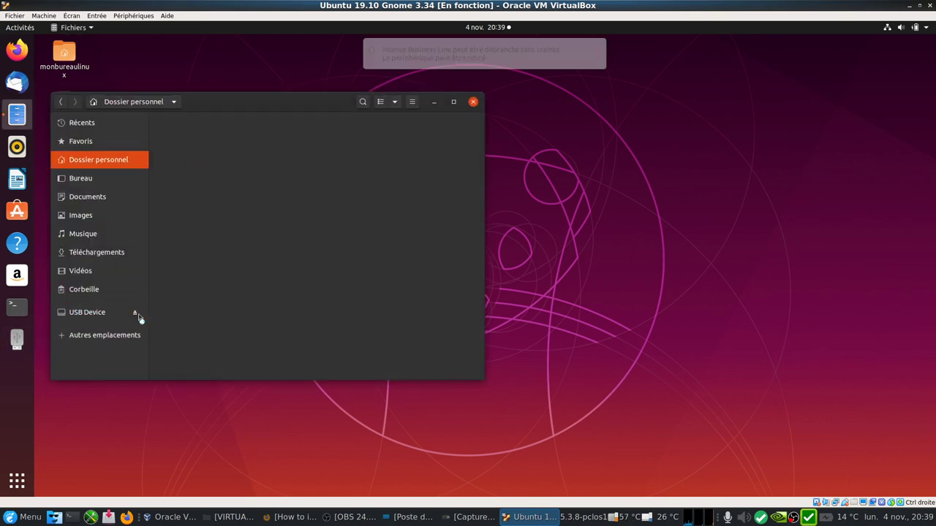
click(474, 103)
click(406, 517)
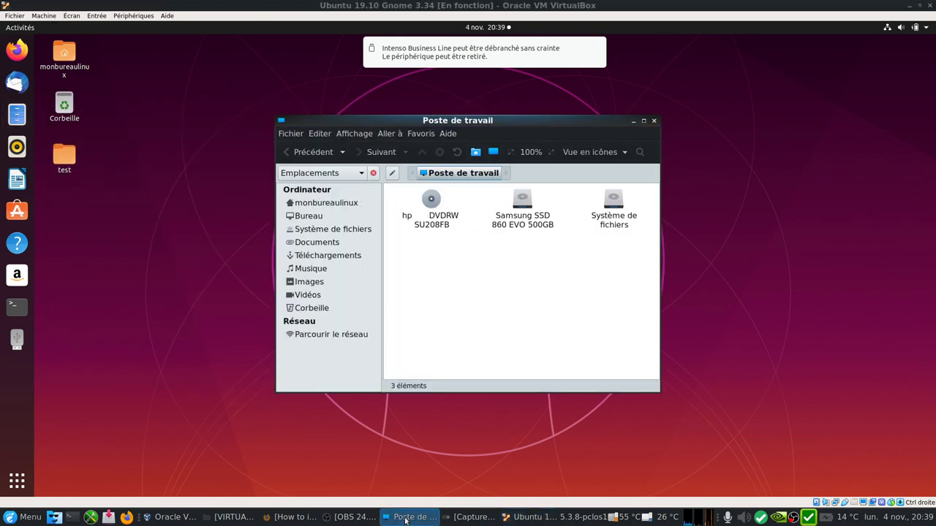
click(407, 517)
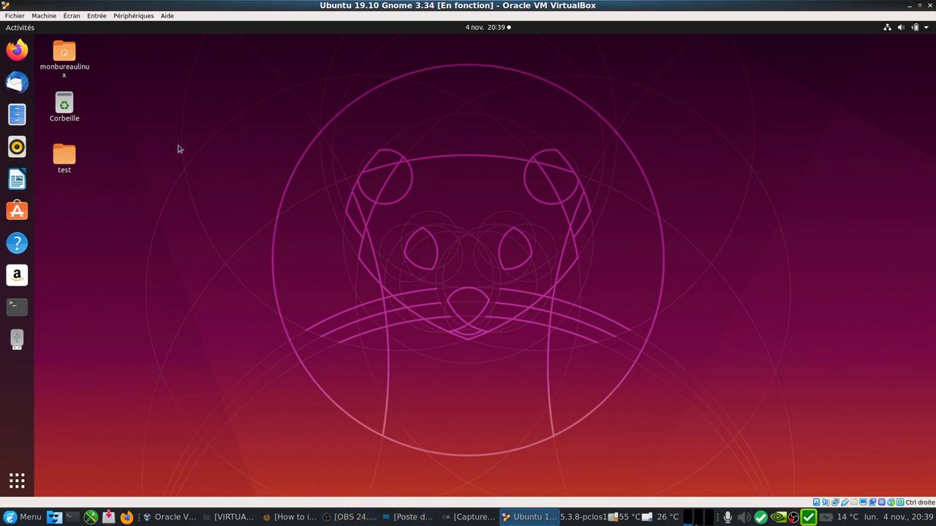
Detach the SMI Technology Intenso Business Line [1000] USB device from the running Ubuntu 19.10 machine
click(132, 17)
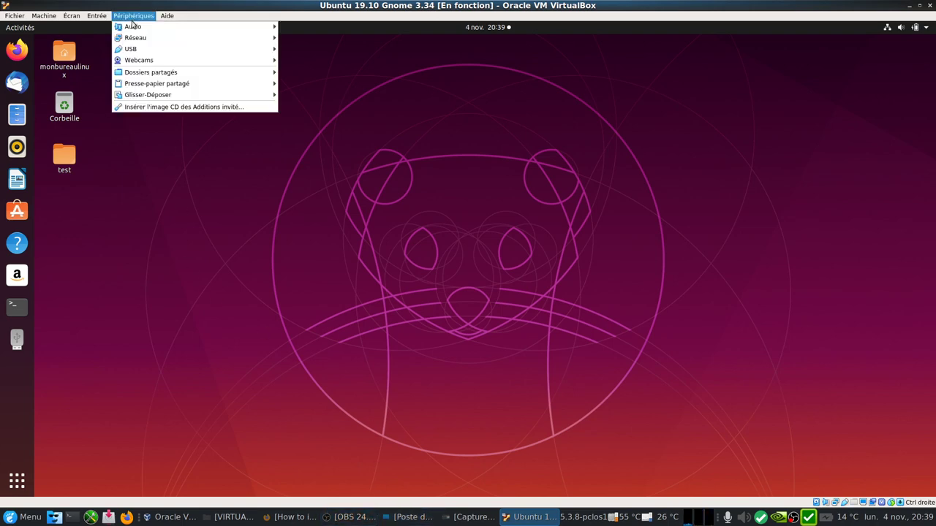
mouse_move(139, 48)
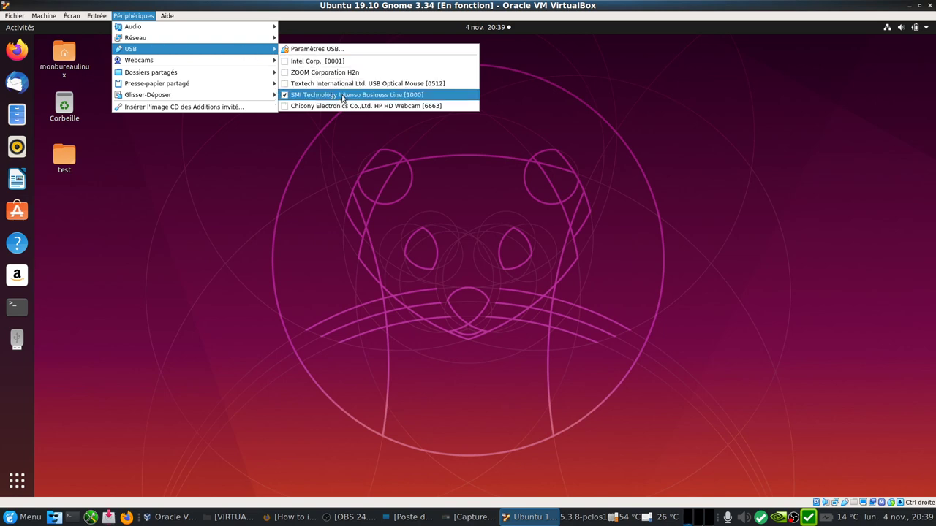
click(284, 97)
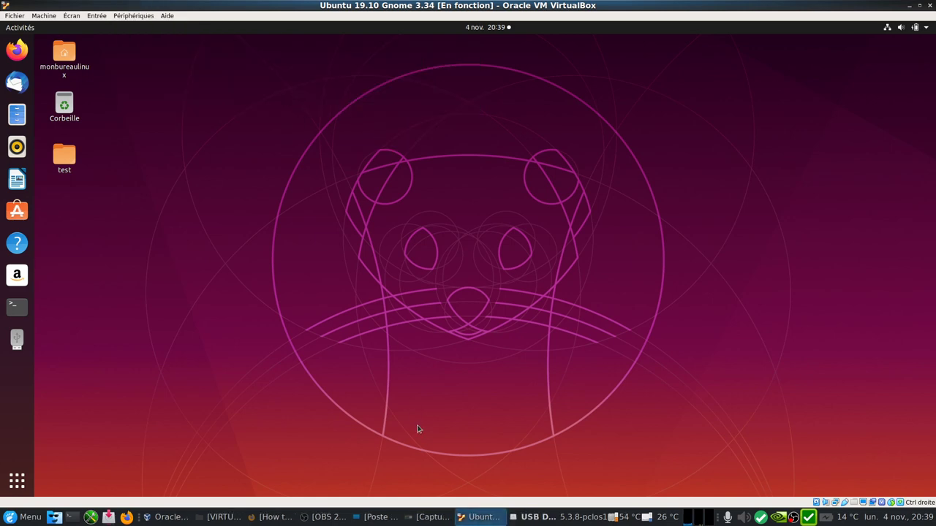
Dismiss the host's inserted-media prompt and view the USB Device contents in the host's file manager, minimizing it when done
click(529, 521)
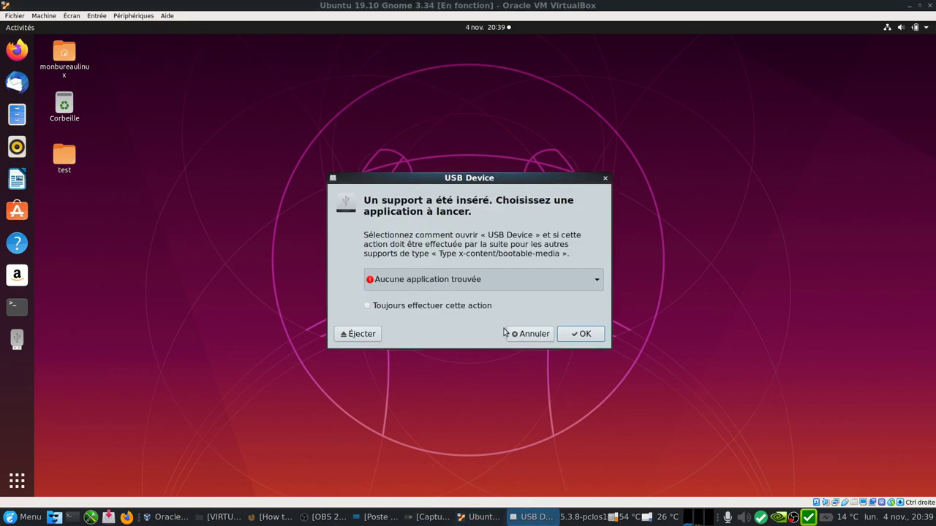
click(525, 337)
click(413, 518)
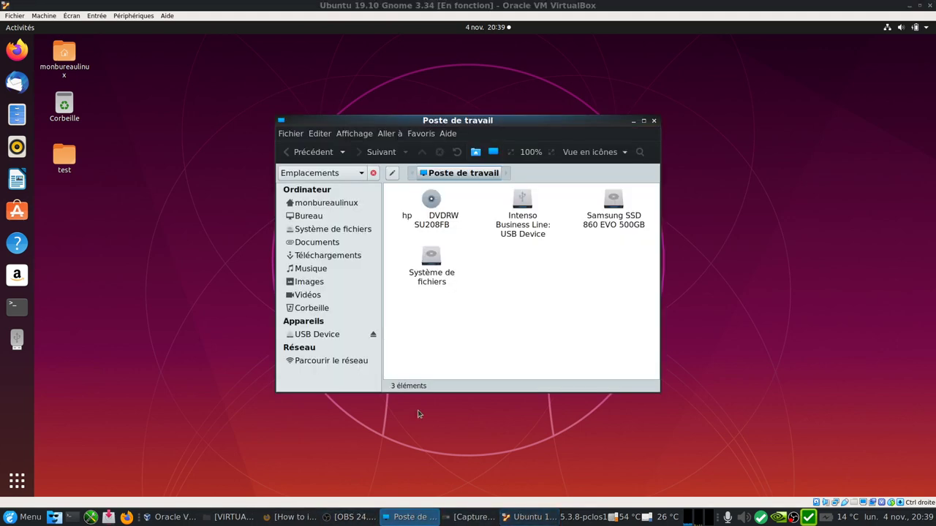
click(317, 334)
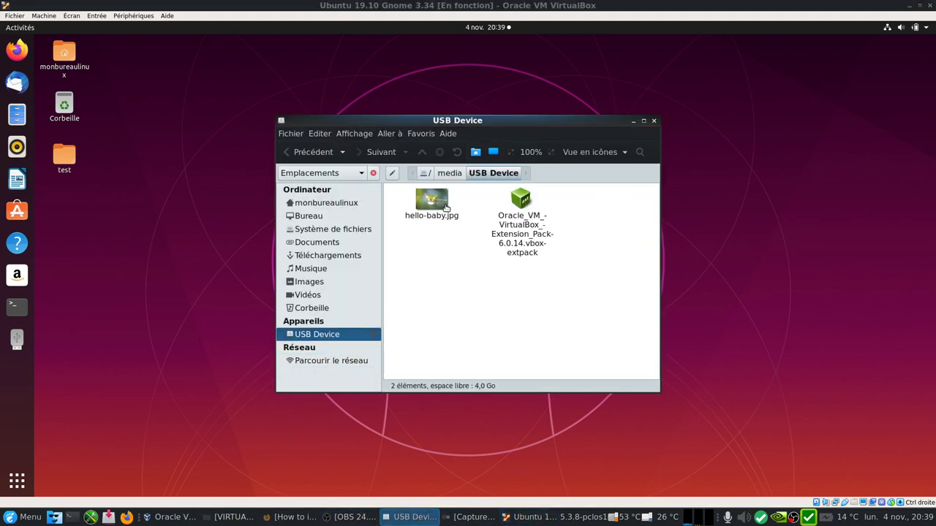
click(633, 121)
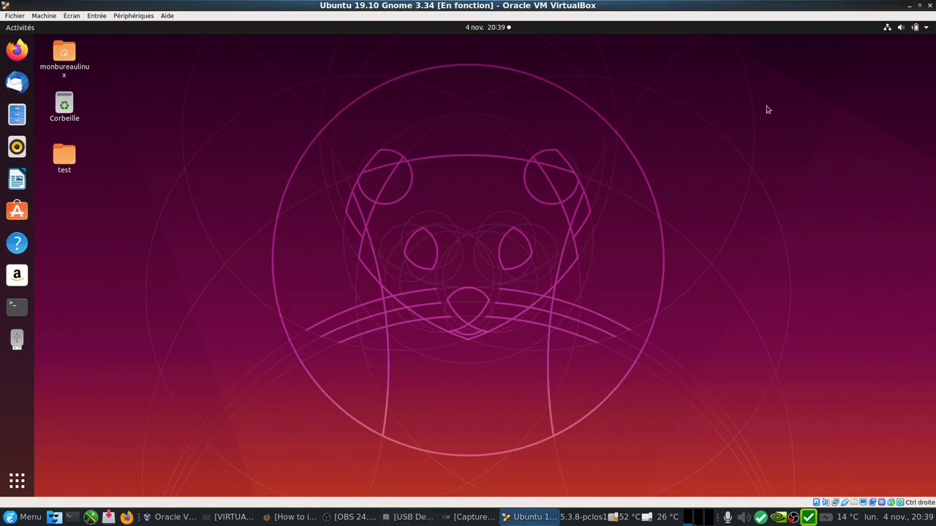
Shut down the Ubuntu guest from within its own desktop
click(923, 29)
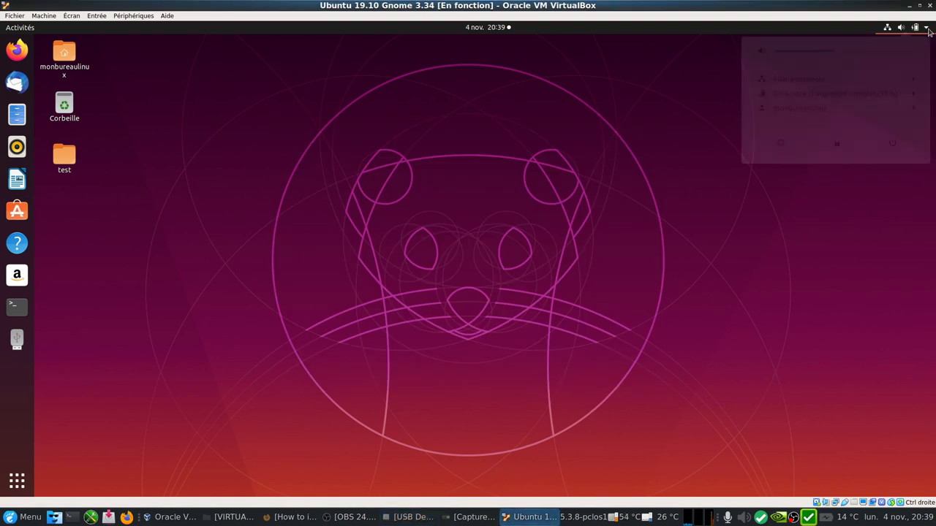
click(891, 147)
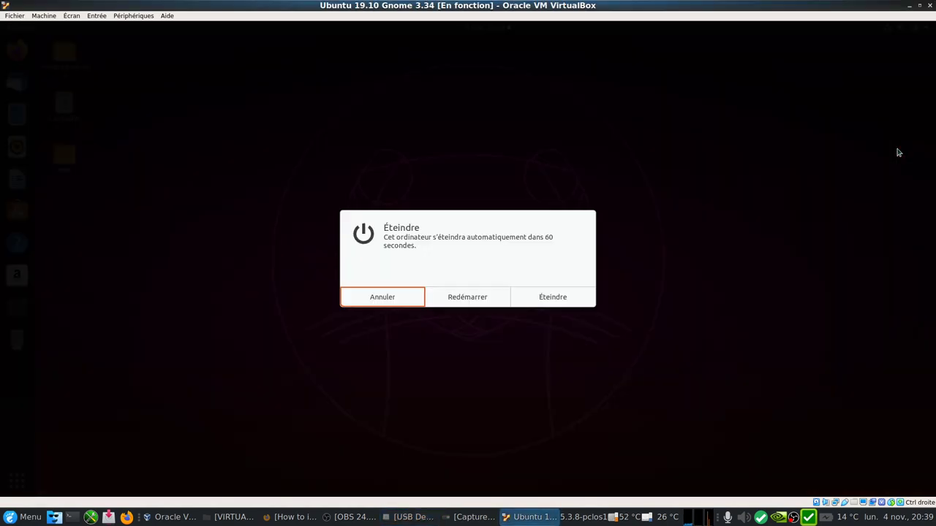
click(552, 297)
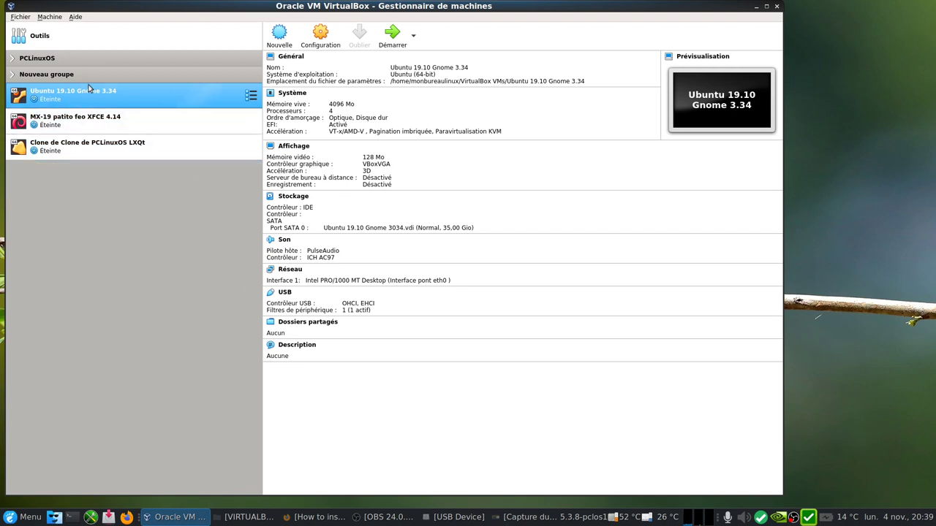
In the Ubuntu 19.10 Gnome 3.34 machine's USB settings, remove the existing device filter, add SMI Technology Intenso Business Line [1000] again, and accept
click(322, 35)
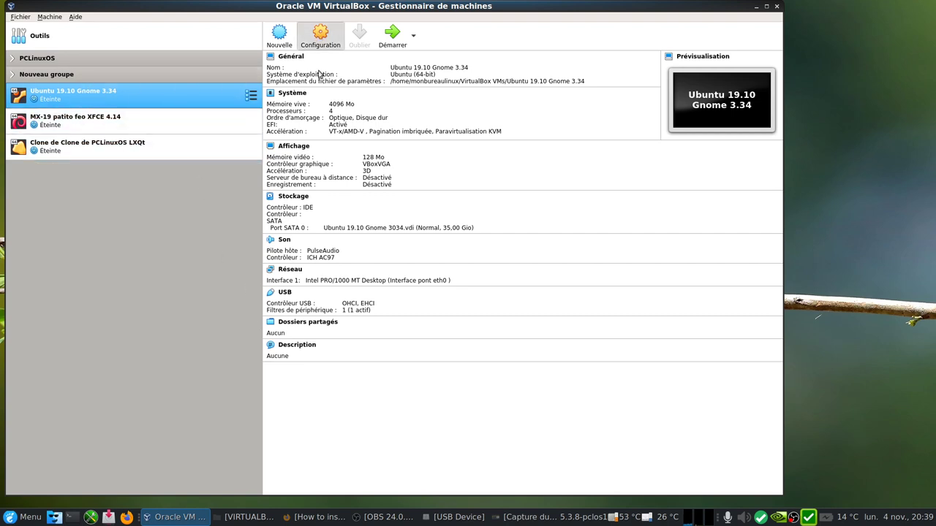
click(233, 256)
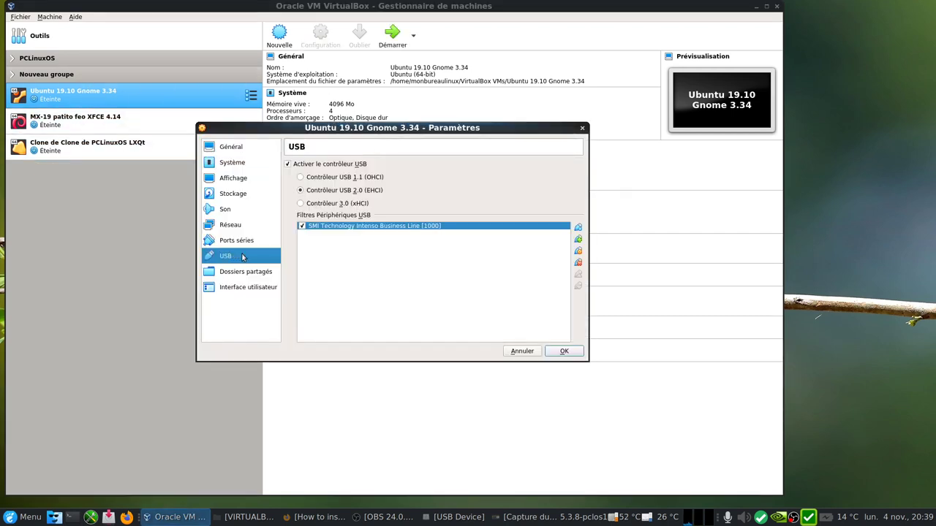
click(578, 264)
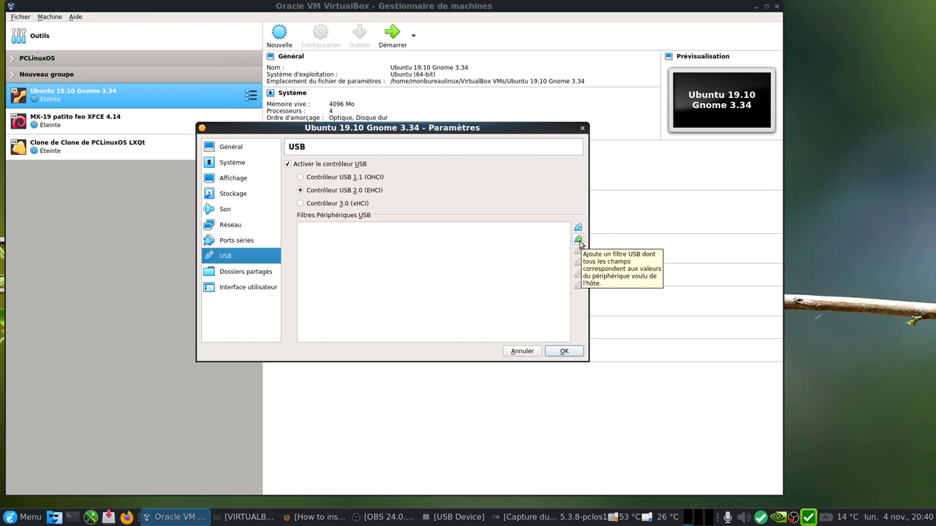
click(579, 240)
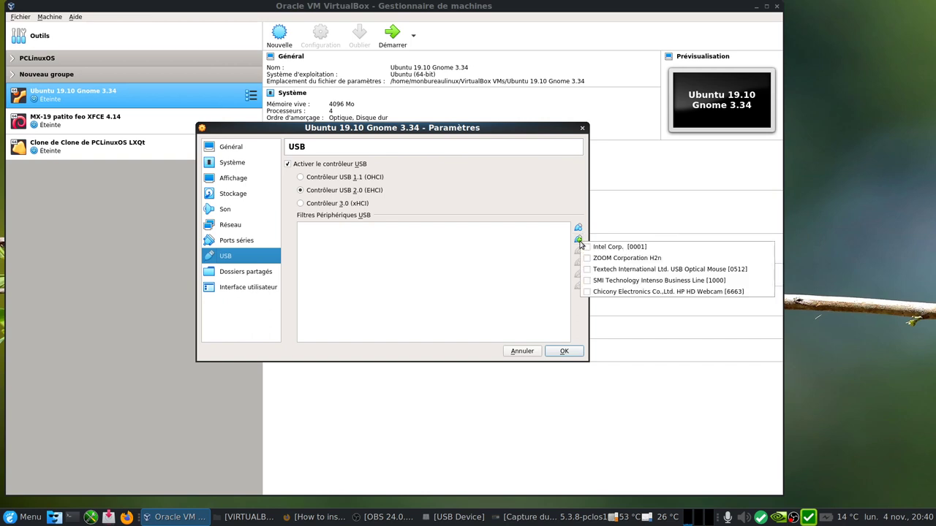
click(594, 281)
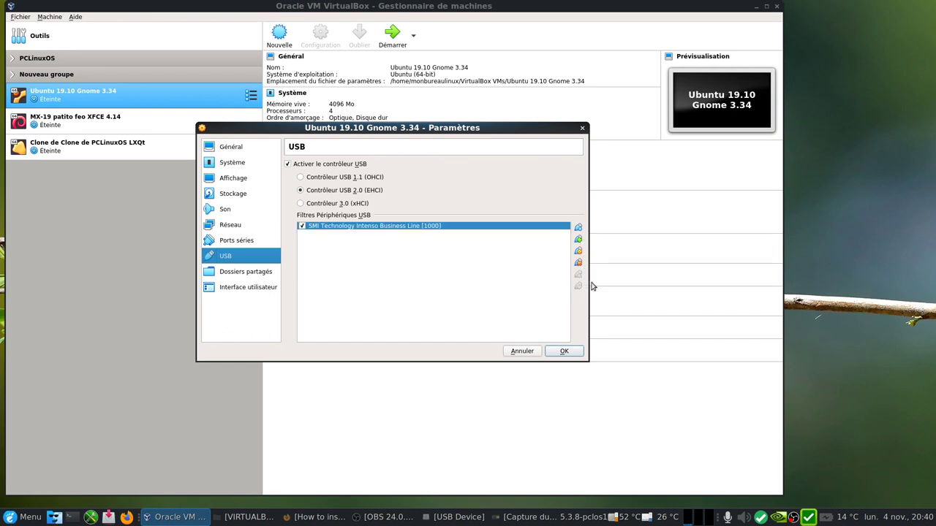
click(564, 351)
Review the USB controller and device filters of the Clone de Clone de PCLinuxOS LXQt machine, and close its settings without changes
click(93, 143)
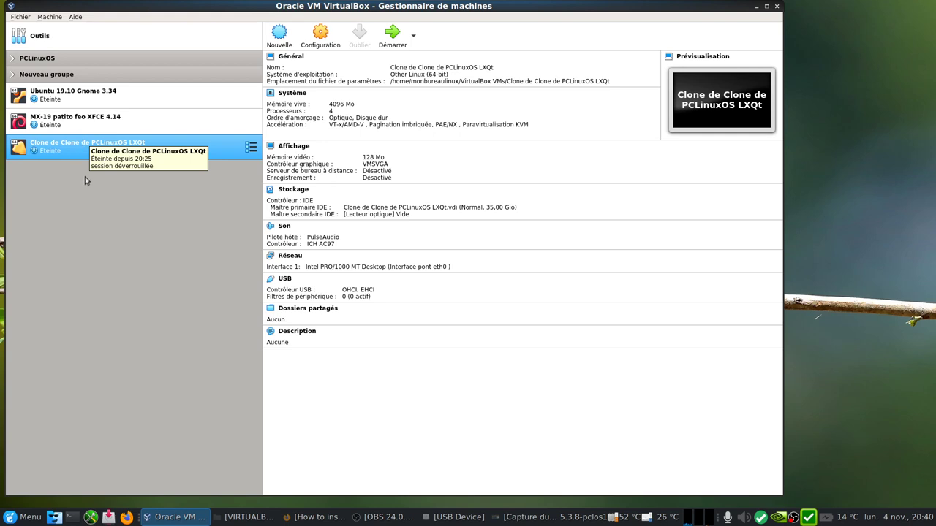
click(320, 33)
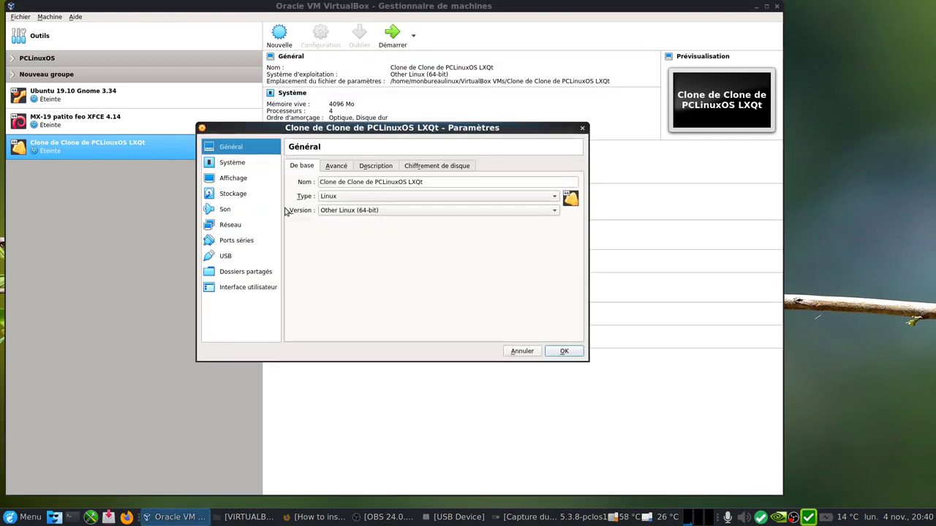
click(226, 256)
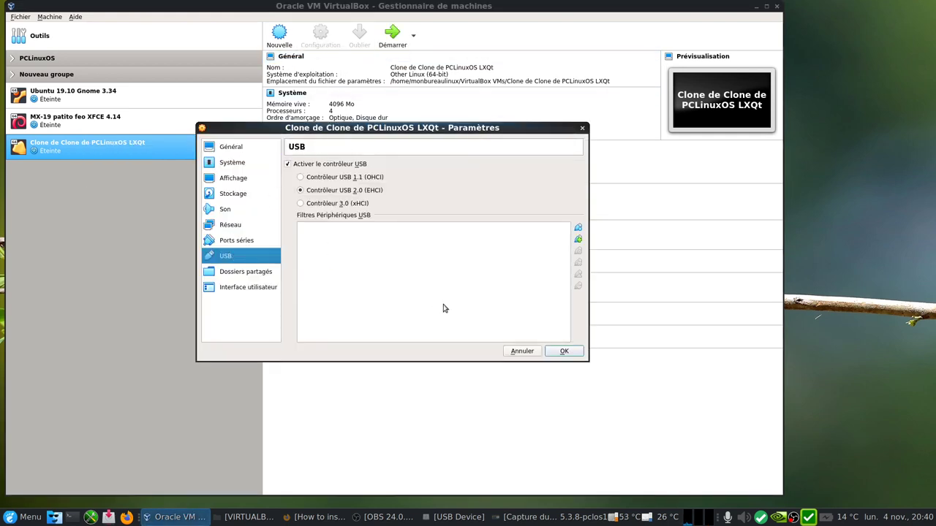
click(564, 351)
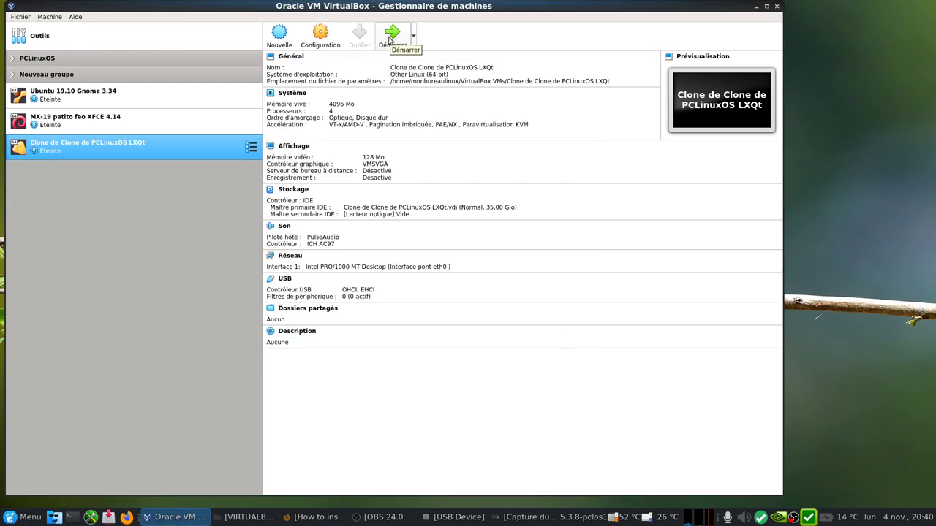
Start the Clone de Clone de PCLinuxOS LXQt machine and log in with the account password, checking the host's USB Device folder during boot
click(389, 38)
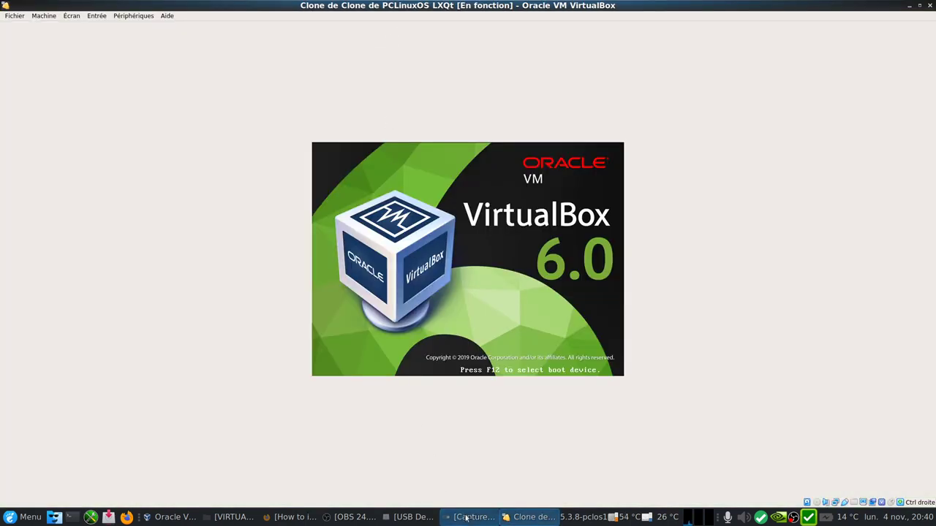
click(409, 516)
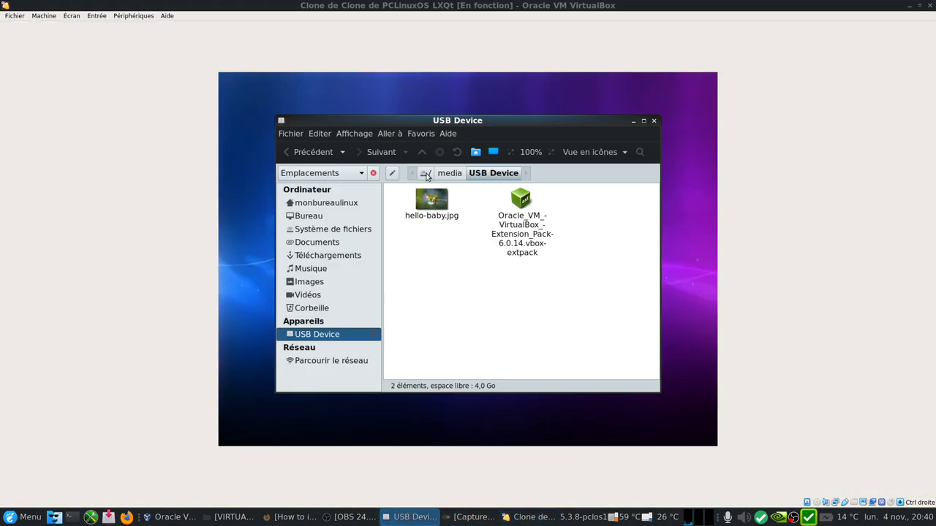
click(633, 122)
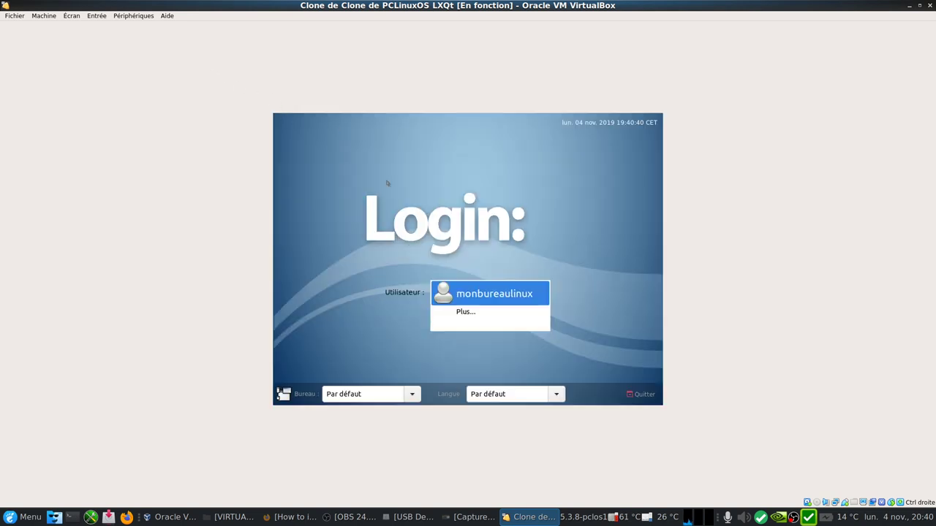
click(485, 294)
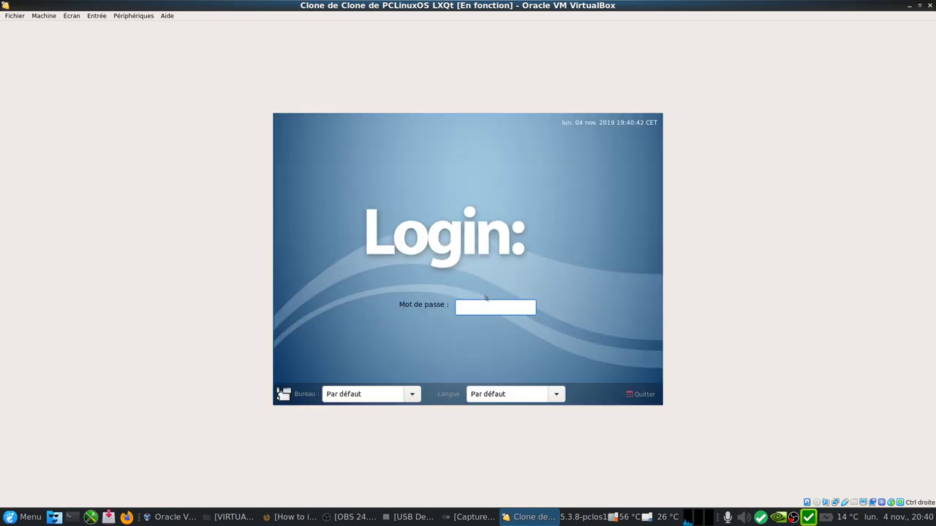
key(Return)
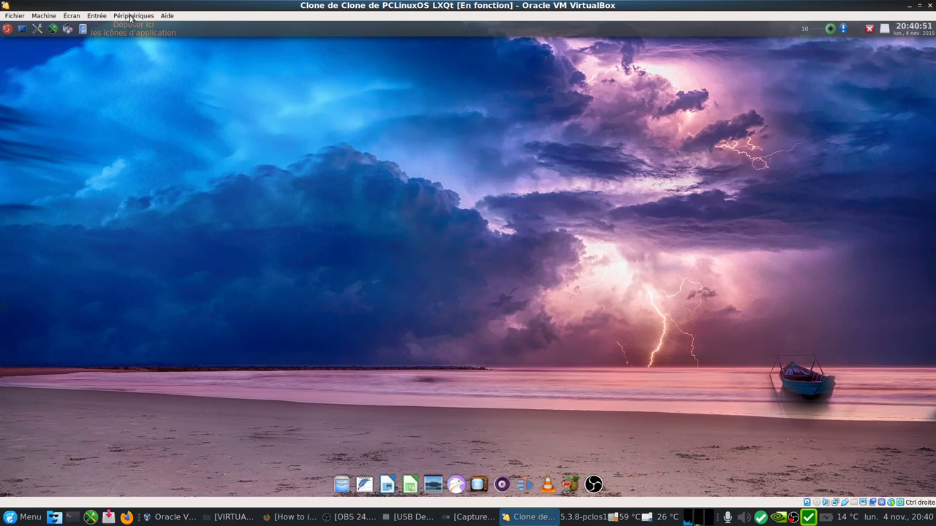
Attach the SMI Technology Intenso Business Line [1000] device to the PCLinuxOS machine and open it in the guest's file manager
click(132, 16)
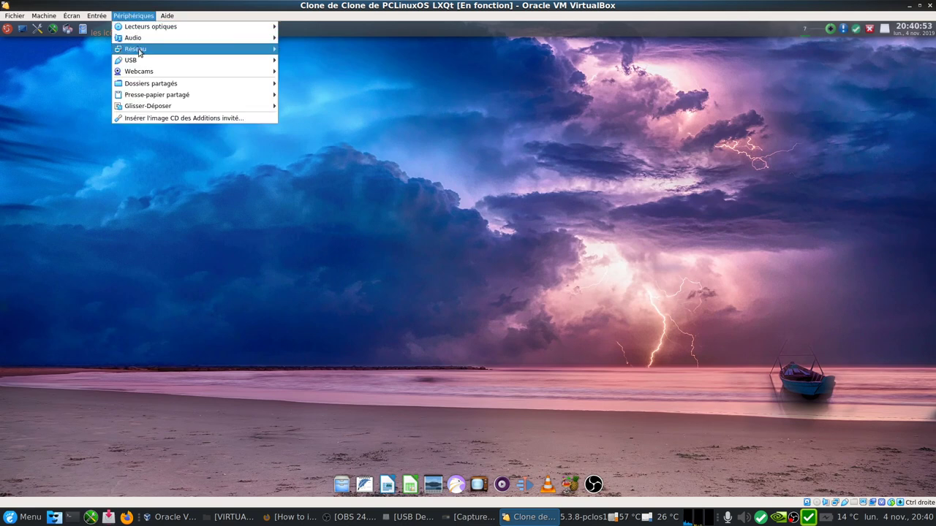
mouse_move(138, 62)
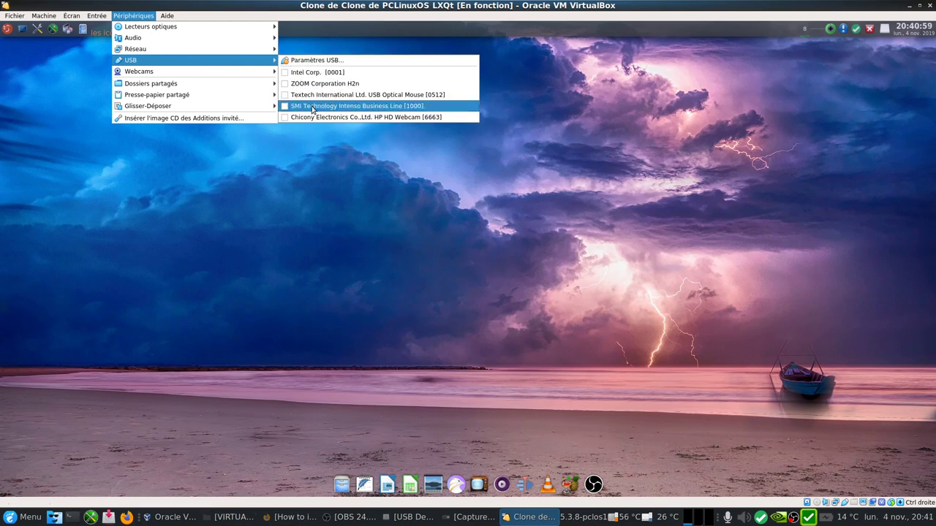
click(287, 109)
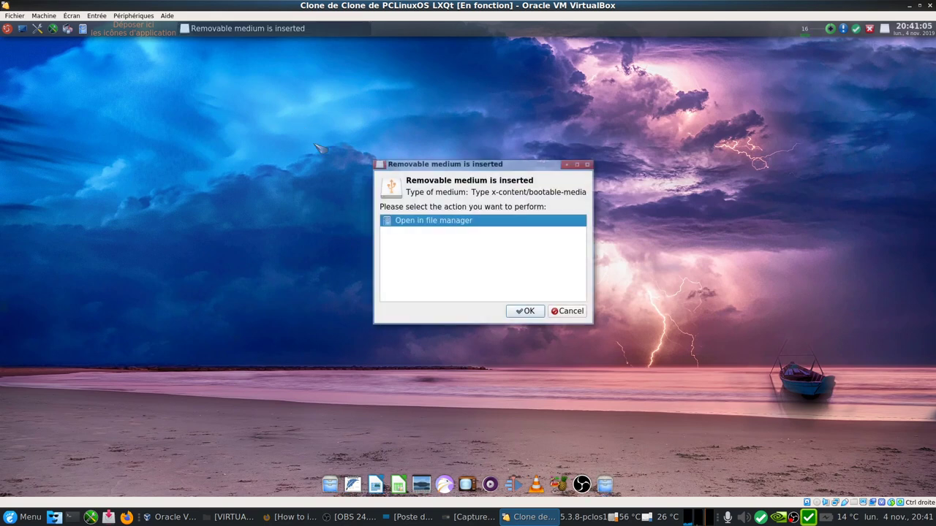
click(525, 311)
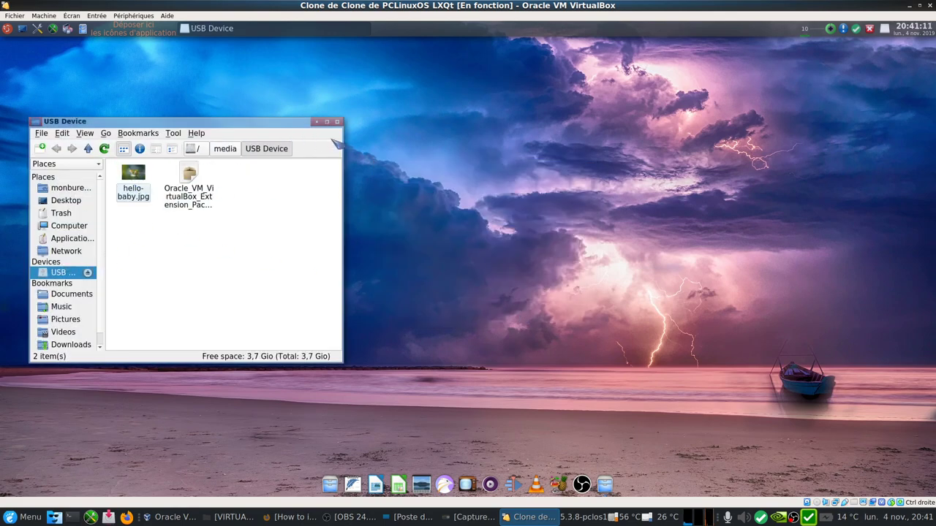
Eject the USB Device inside the PCLinuxOS guest and detach SMI Technology Intenso Business Line [1000] from the machine
click(88, 272)
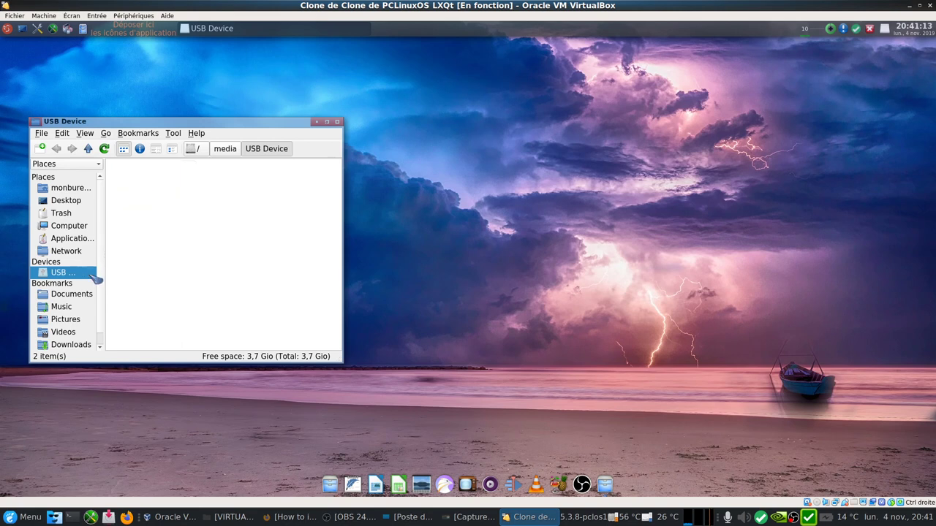
click(132, 15)
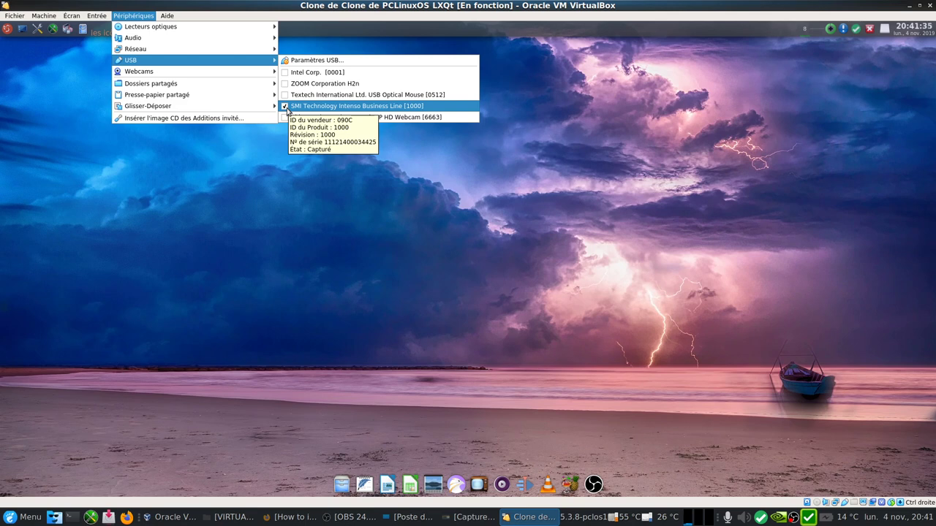
click(286, 110)
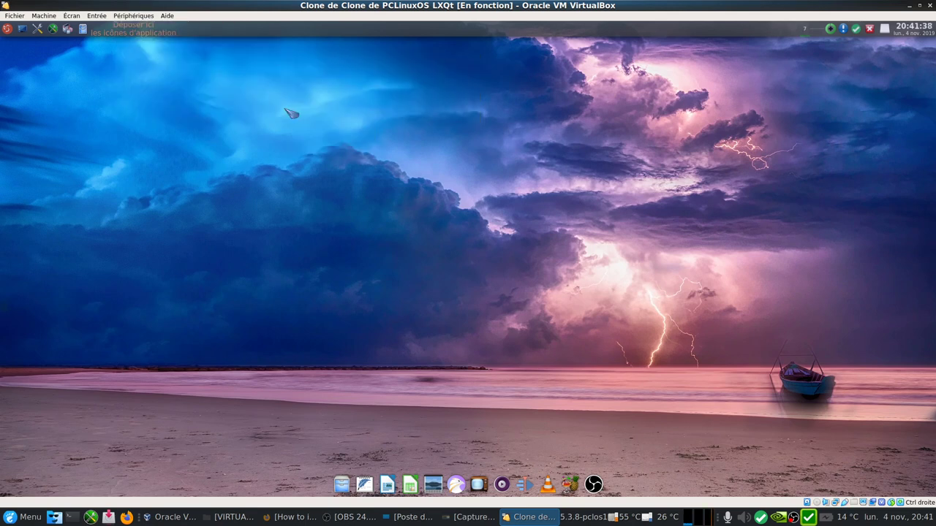
Dismiss the host's USB Device media dialog without launching an application, and minimize the PCLinuxOS machine and the VirtualBox manager
click(909, 5)
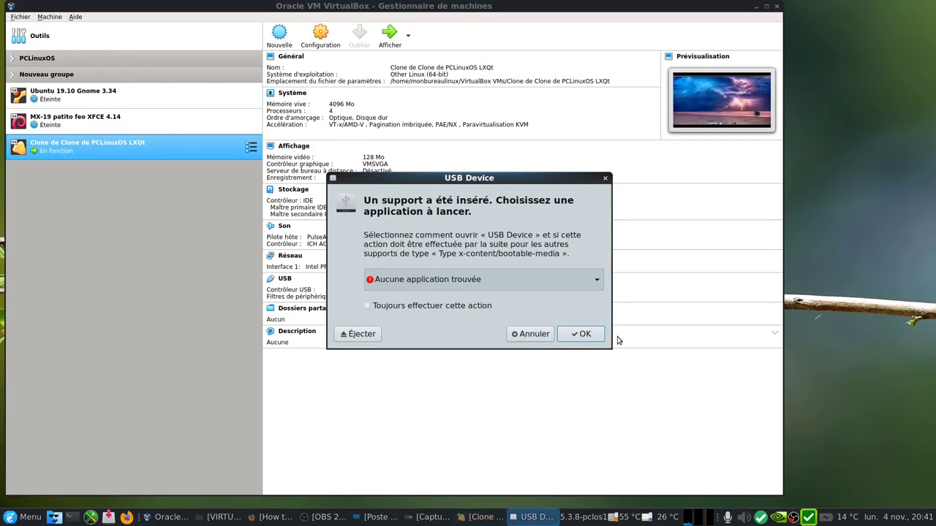
click(541, 334)
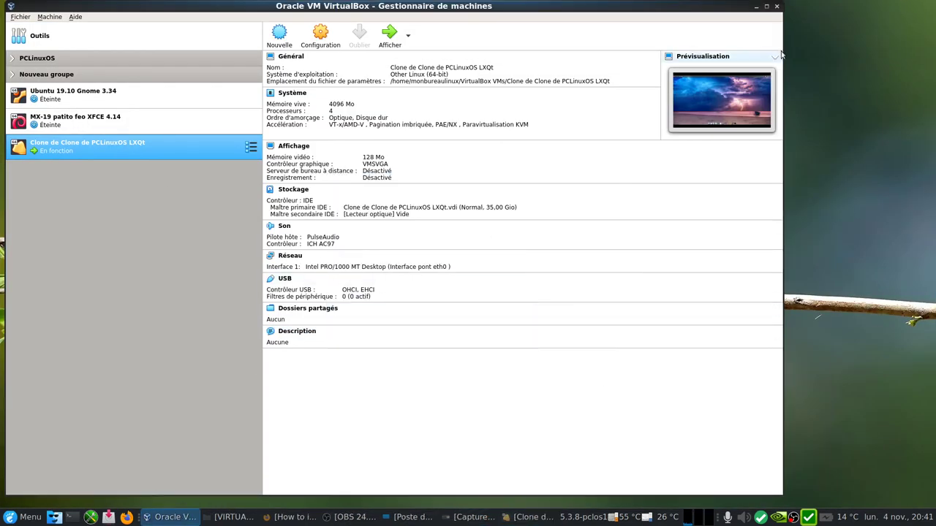
click(756, 8)
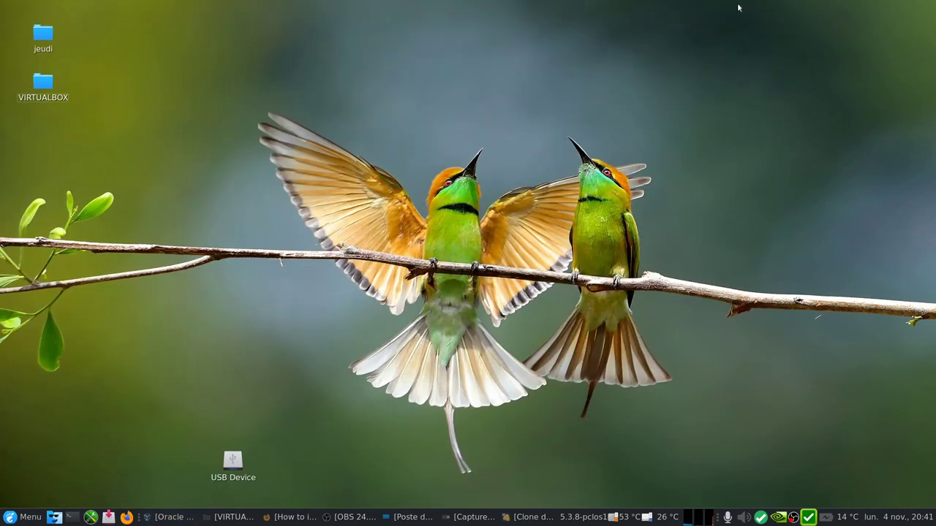
Switch to Firefox and review the VirtualBox Downloads page for the Extension Pack and 5.2 builds, plus the Ask Ubuntu page on installing the pack
click(291, 517)
click(86, 34)
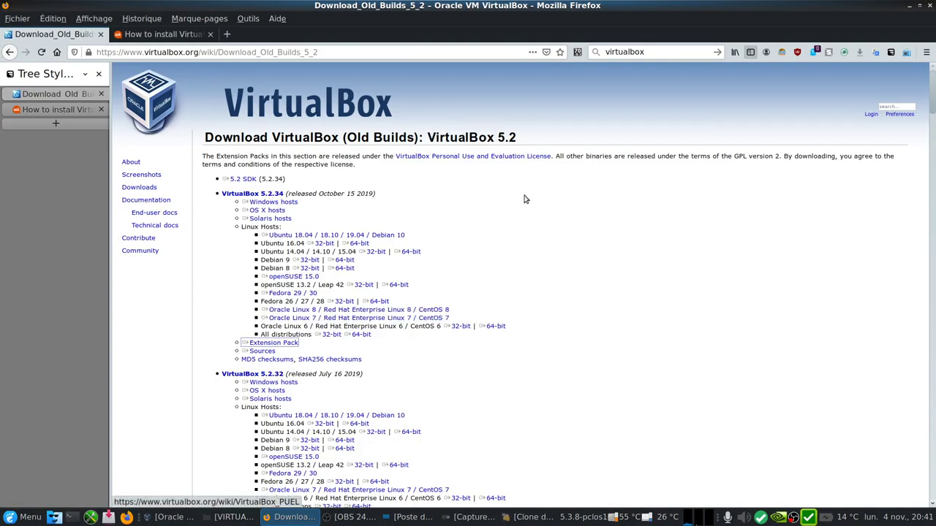
click(132, 189)
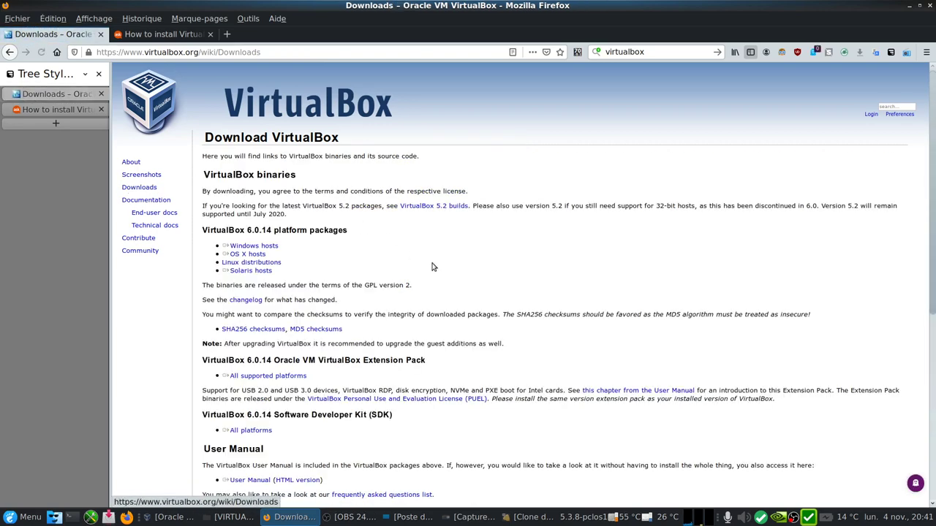
scroll(449, 252, down, 2)
scroll(416, 272, down, 3)
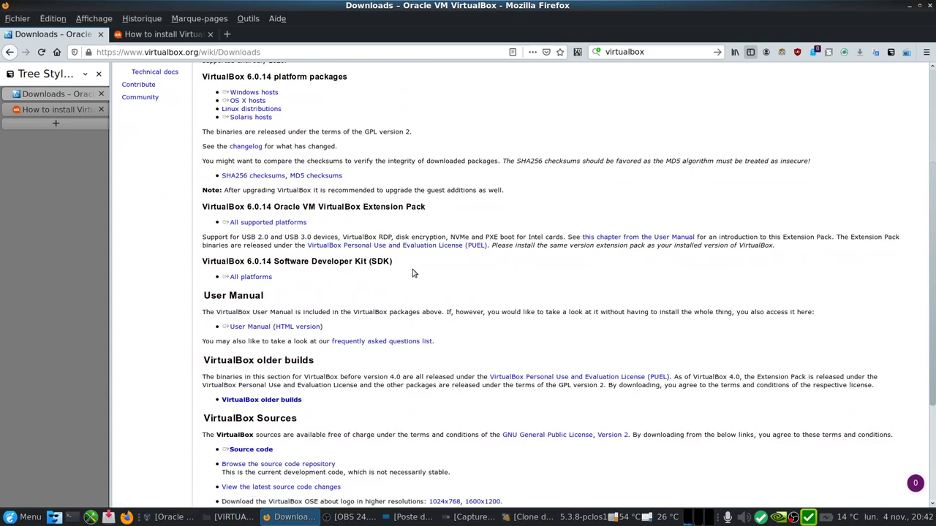
scroll(413, 273, up, 5)
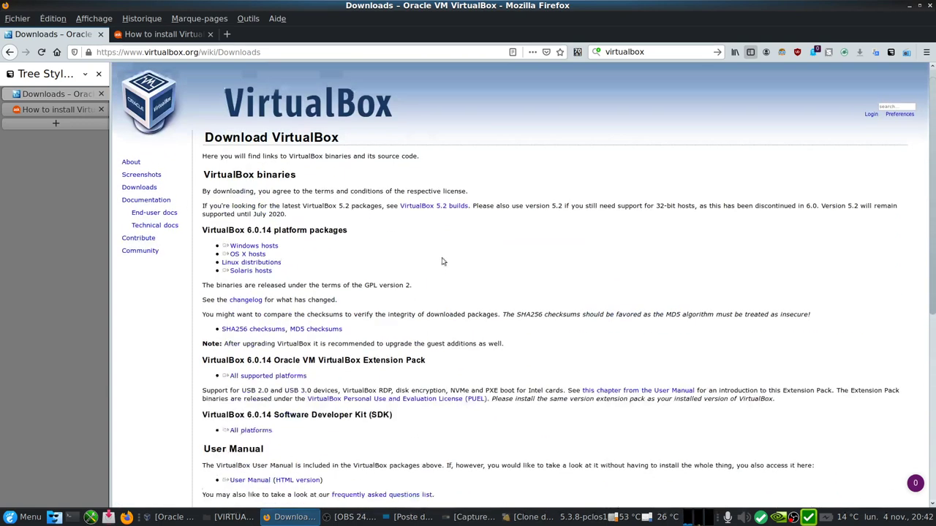
drag(397, 225, 447, 211)
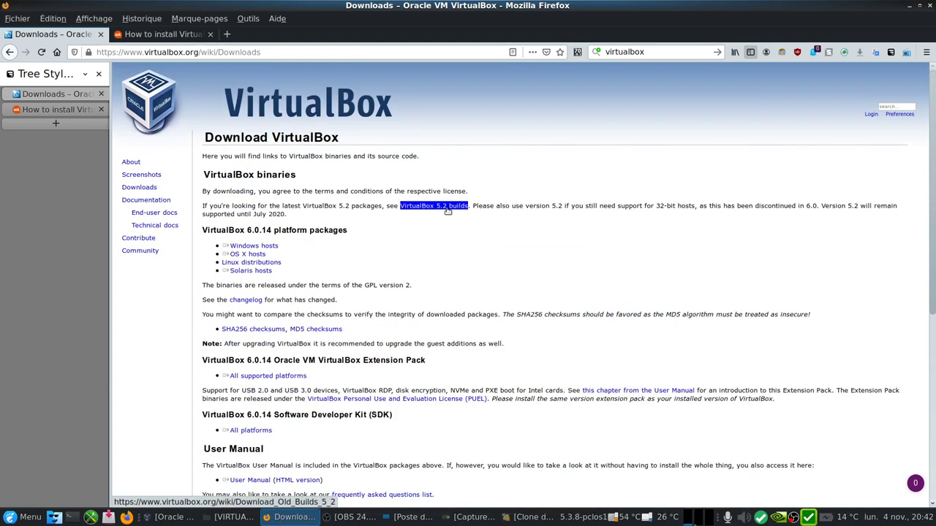
click(449, 220)
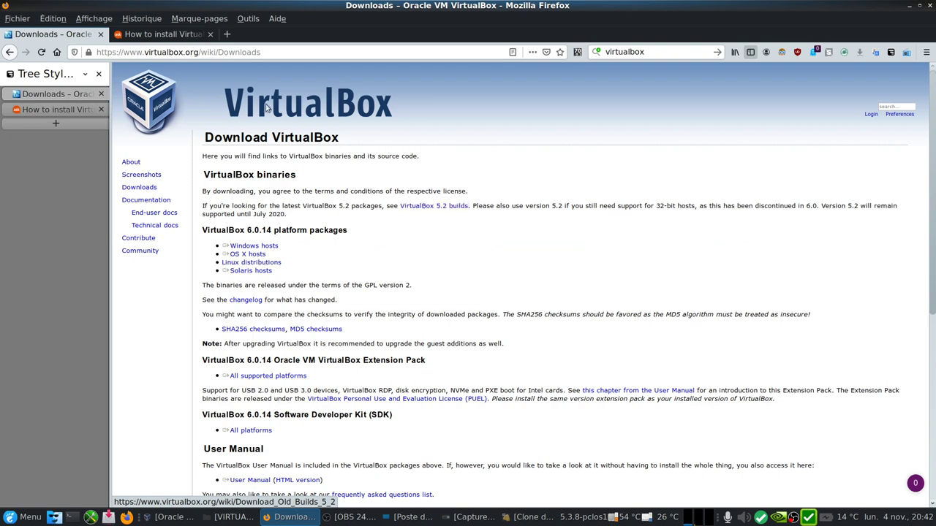
click(164, 35)
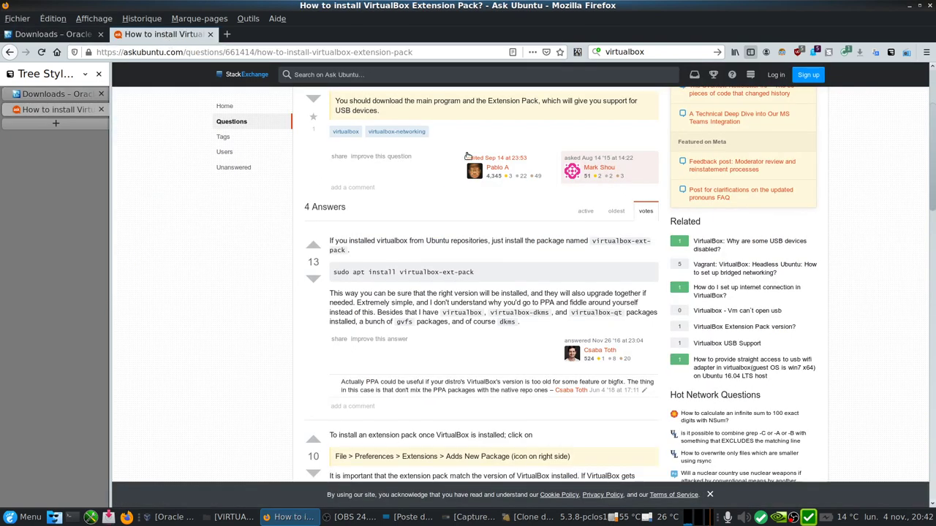
click(909, 5)
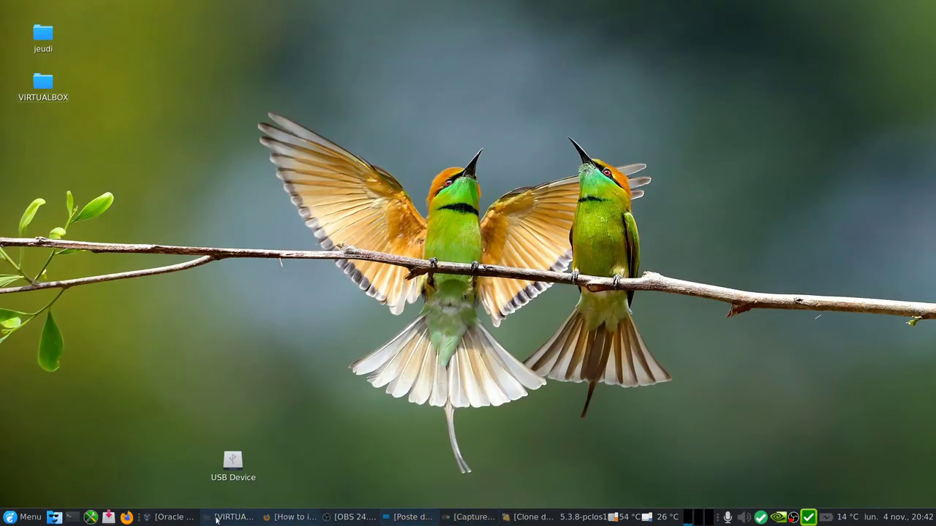
Open Nouveau document from the VIRTUALBOX folder and review its terminal notes on installing virtualbox-ext-pack
click(234, 517)
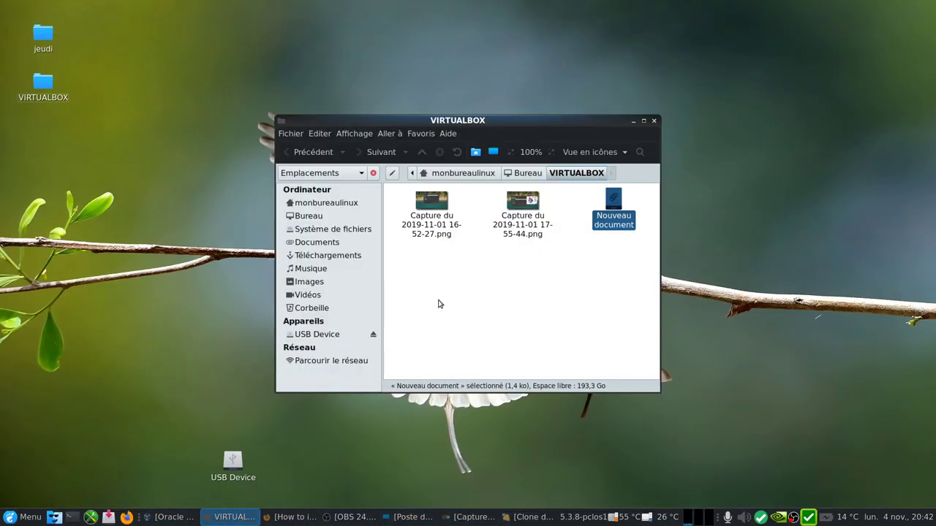
right_click(617, 210)
click(618, 212)
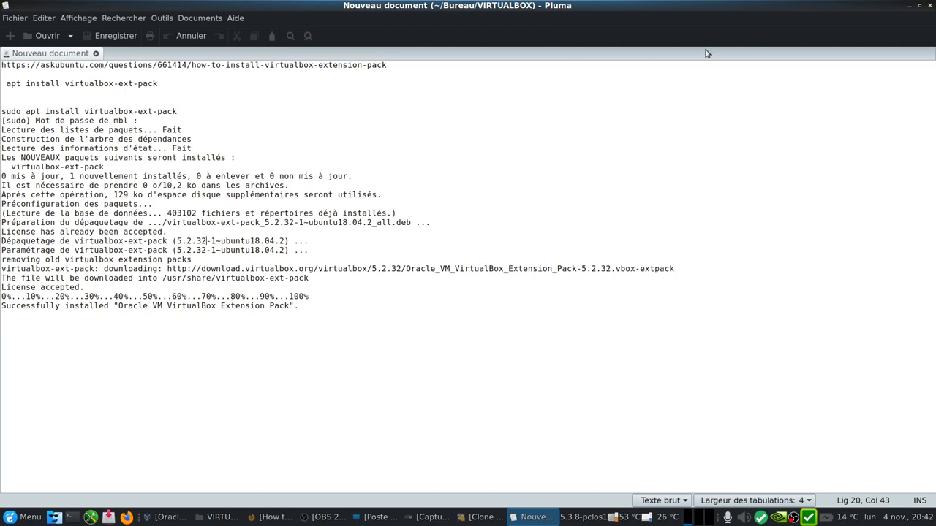
click(909, 6)
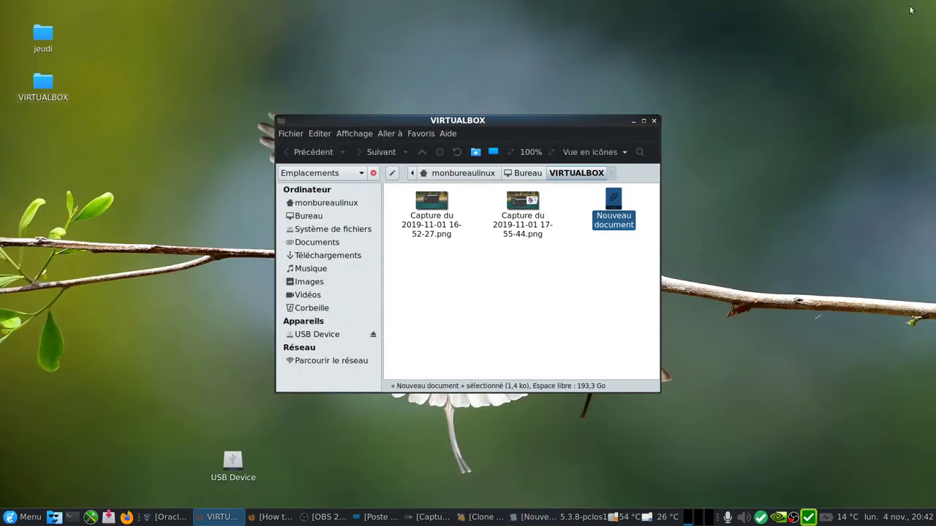
Switch to the VirtualBox manager and review the Extensions preferences and the extension pack file chooser, leaving both without changes
click(167, 517)
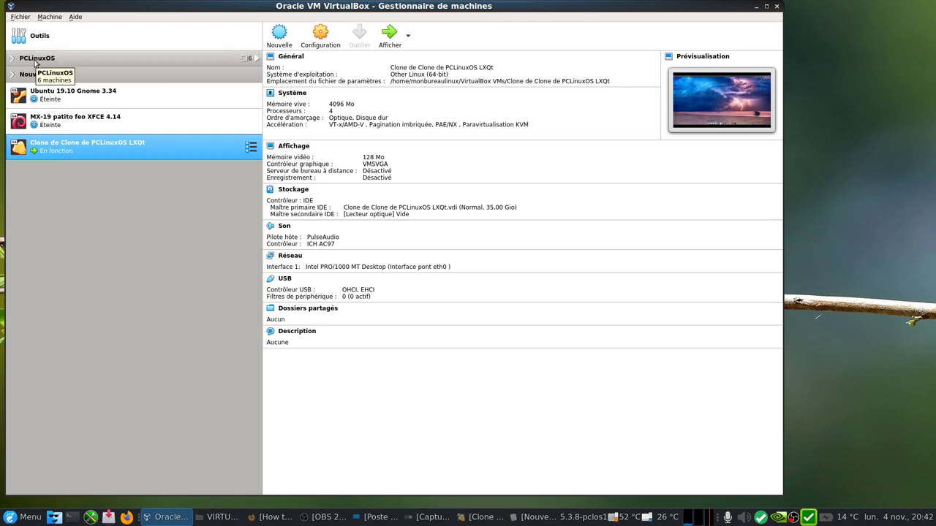
click(17, 16)
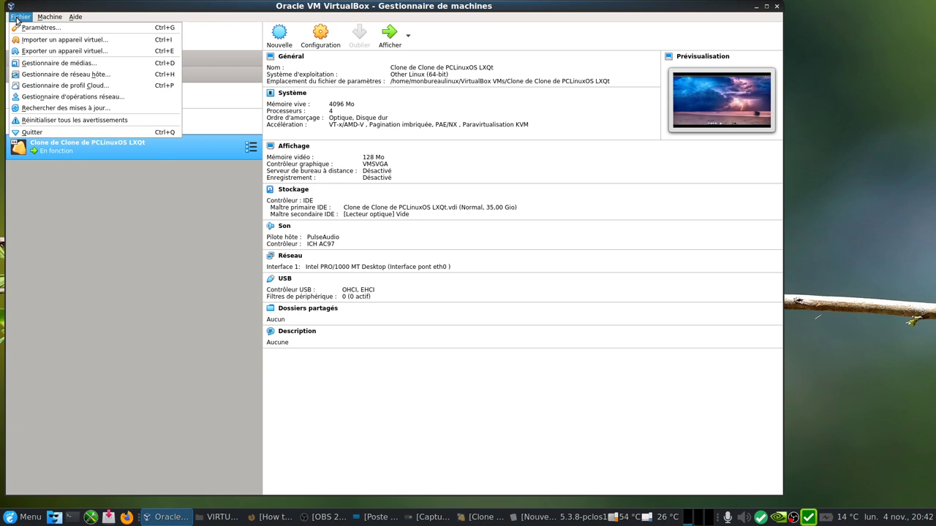
click(36, 28)
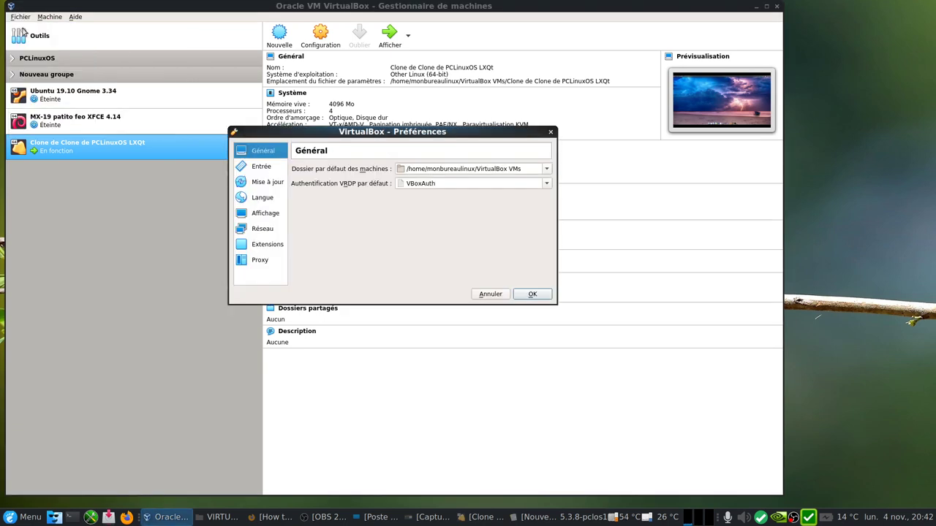
click(262, 248)
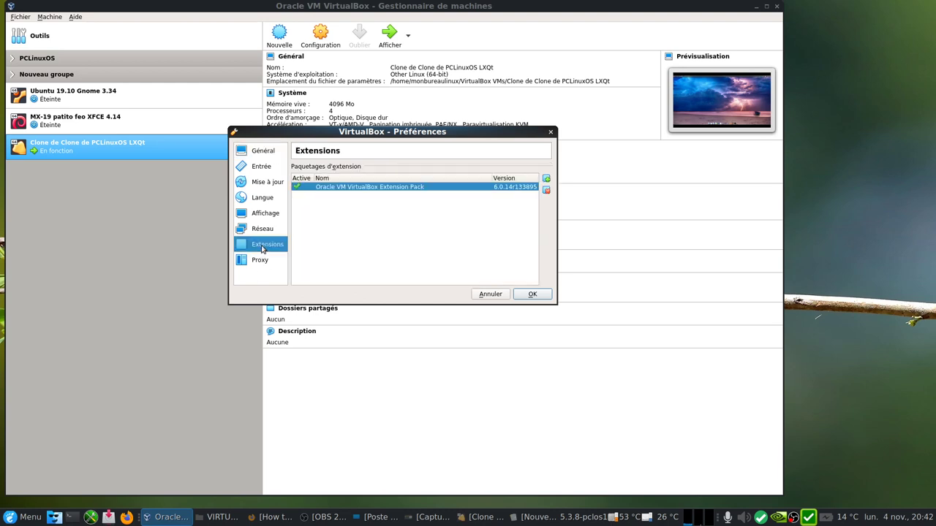
click(546, 179)
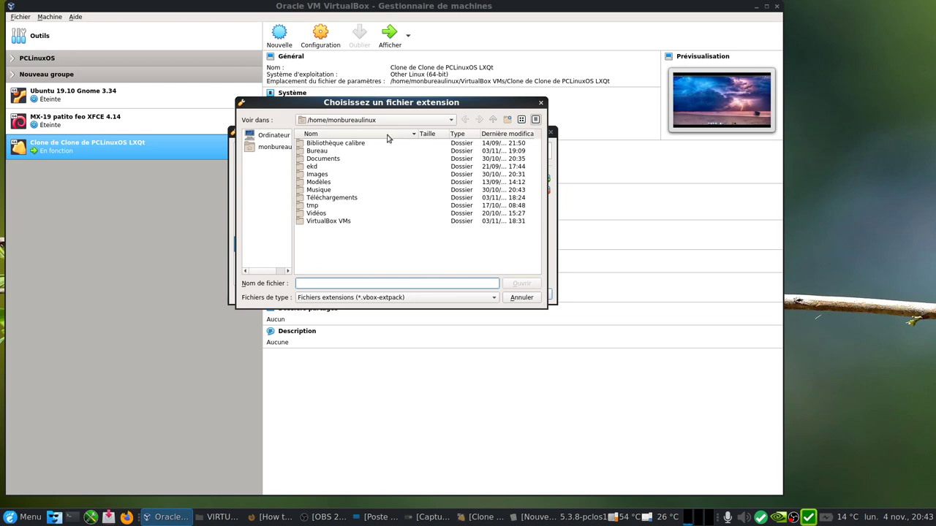
click(522, 297)
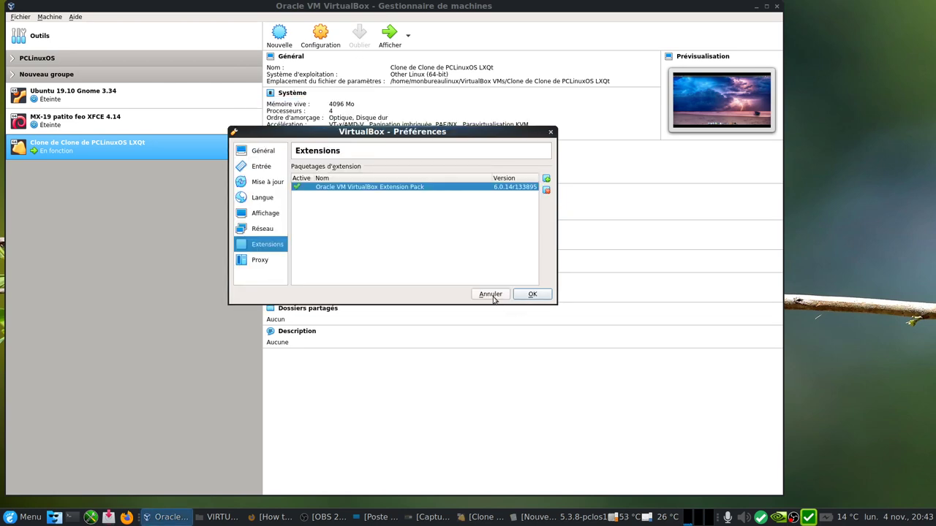
click(492, 296)
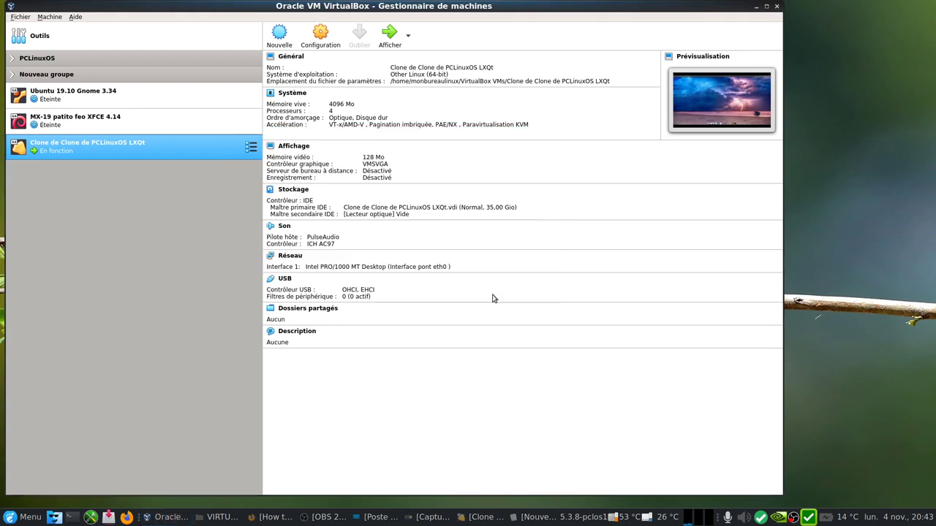
Review the USB 2.0 (EHCI) controller option and device filters of the Ubuntu 19.10 Gnome 3.34 machine, and close its settings without saving
click(318, 38)
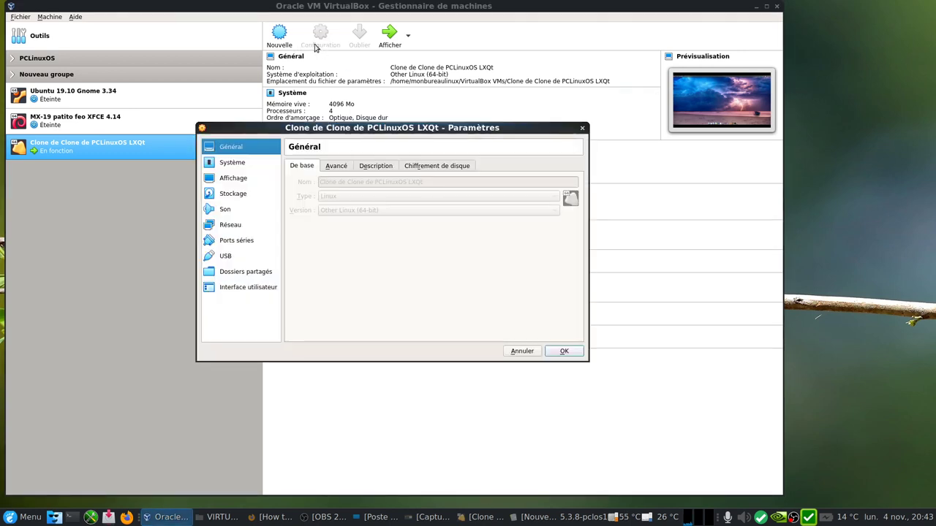
click(522, 351)
click(166, 95)
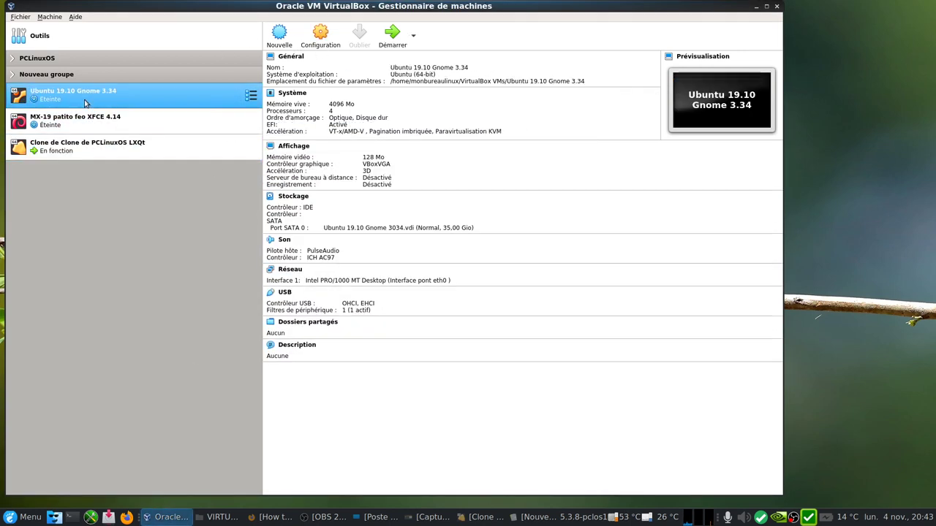
click(319, 40)
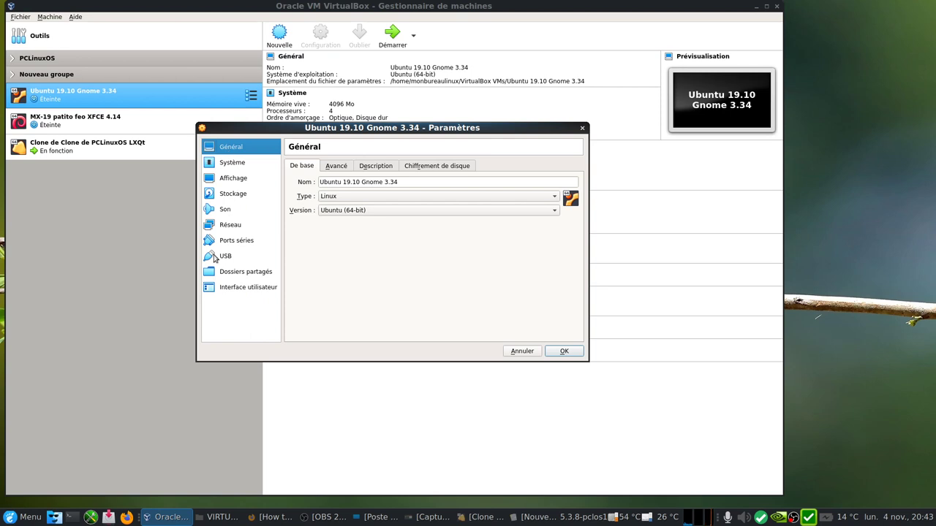
click(226, 256)
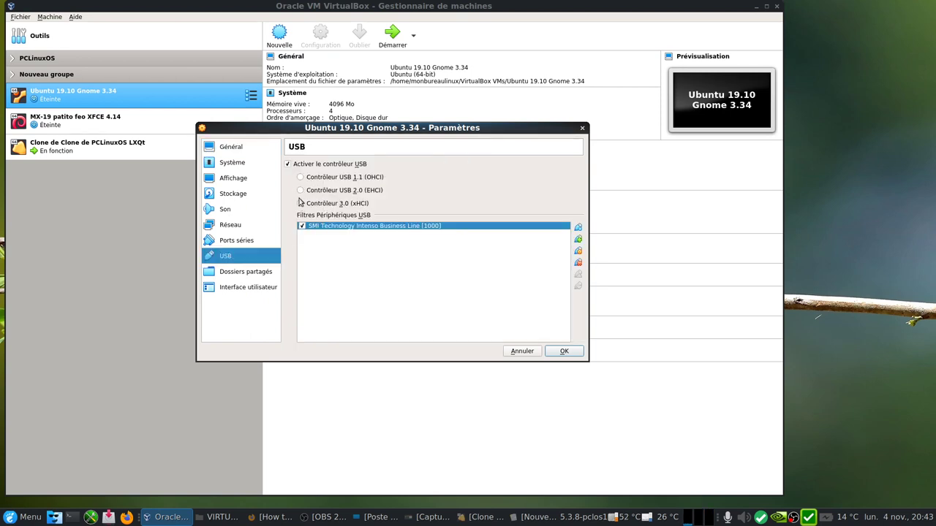
click(299, 190)
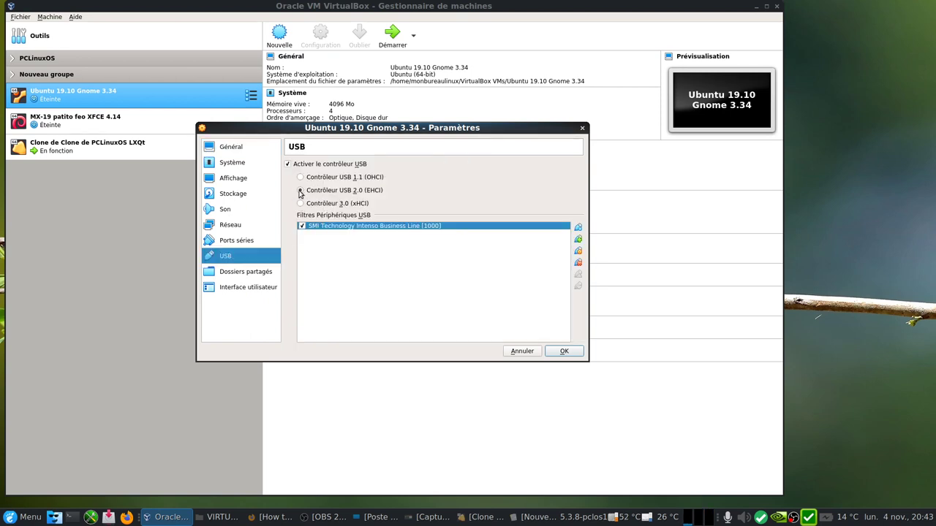
click(516, 354)
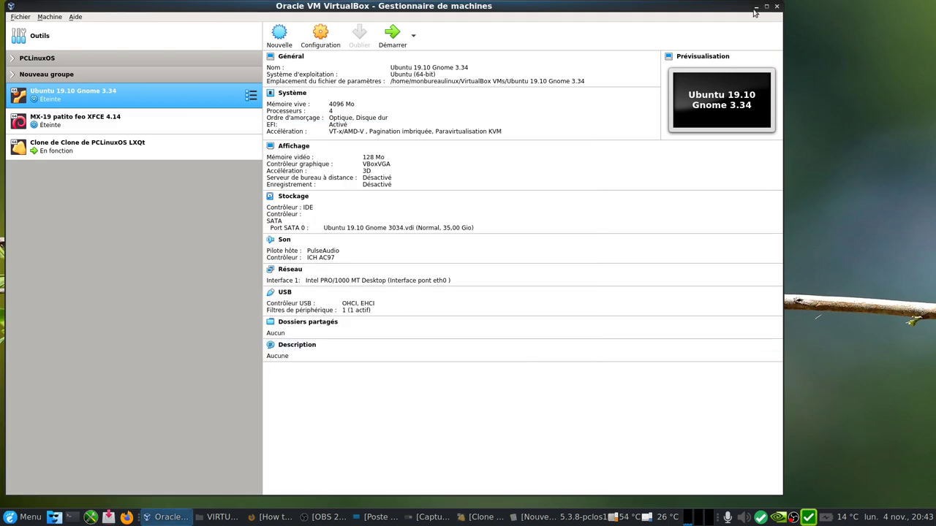
click(756, 5)
right_click(437, 195)
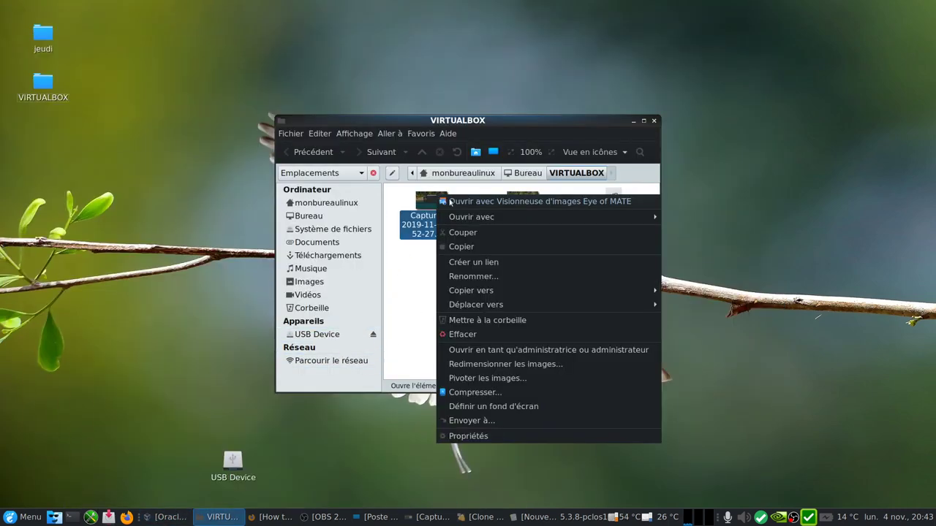
click(476, 202)
scroll(569, 299, up, 4)
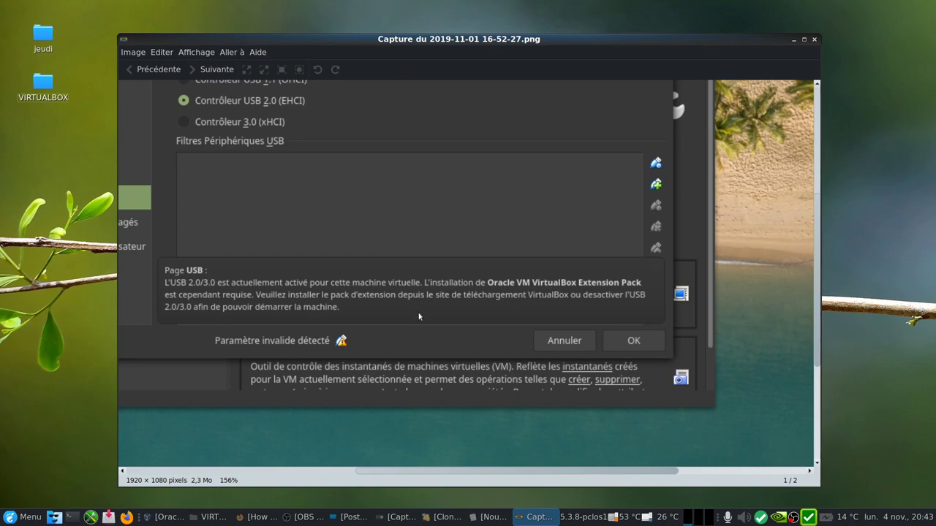
click(794, 40)
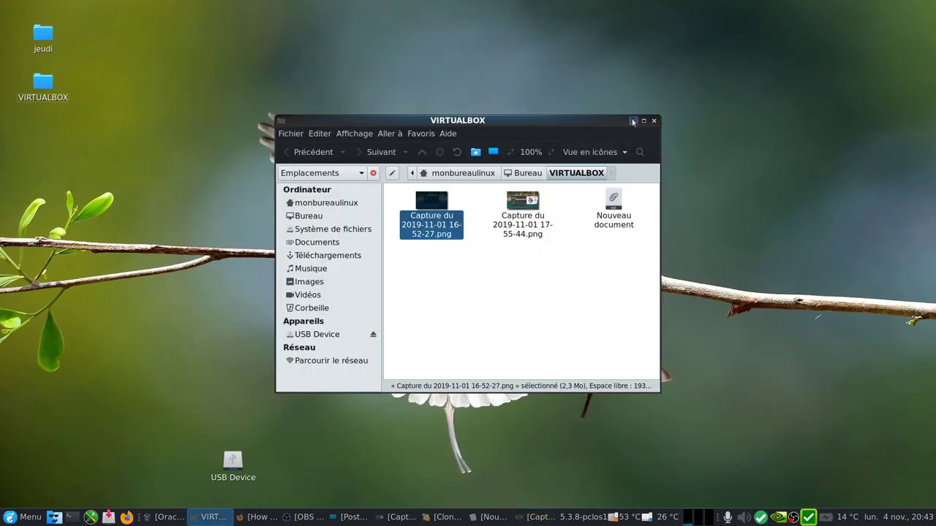
click(633, 121)
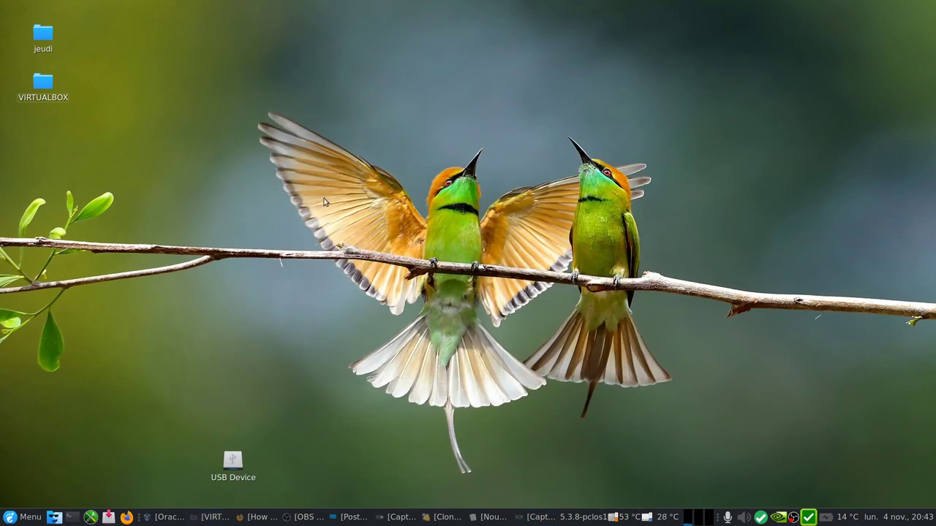